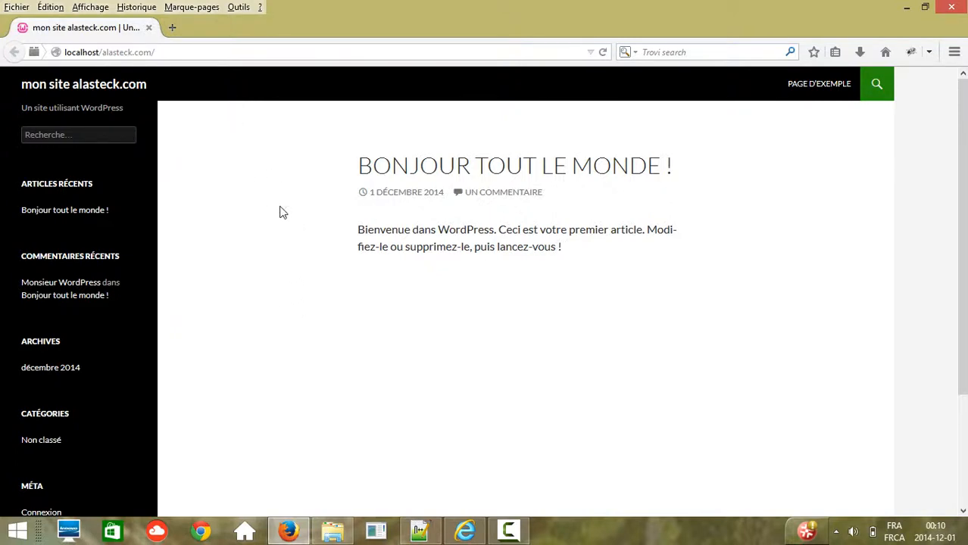
Open the WordPress administration login page at localhost/alasteck.com/wp-admin/.
left_click(174, 52)
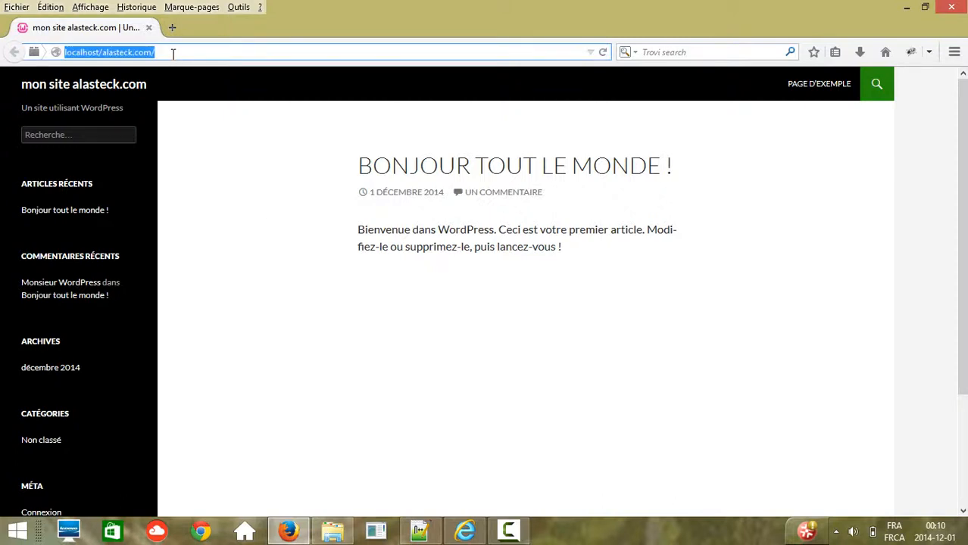
left_click(176, 53)
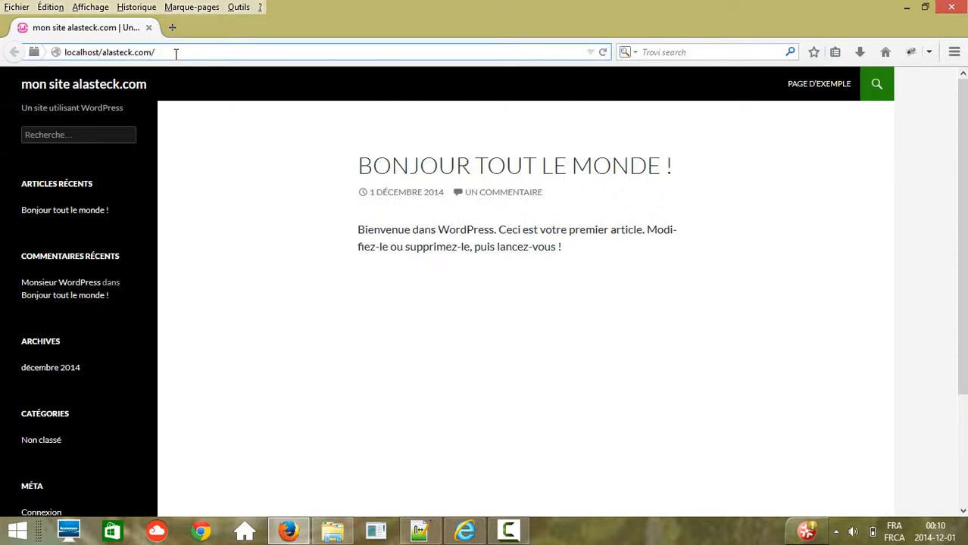
type("w")
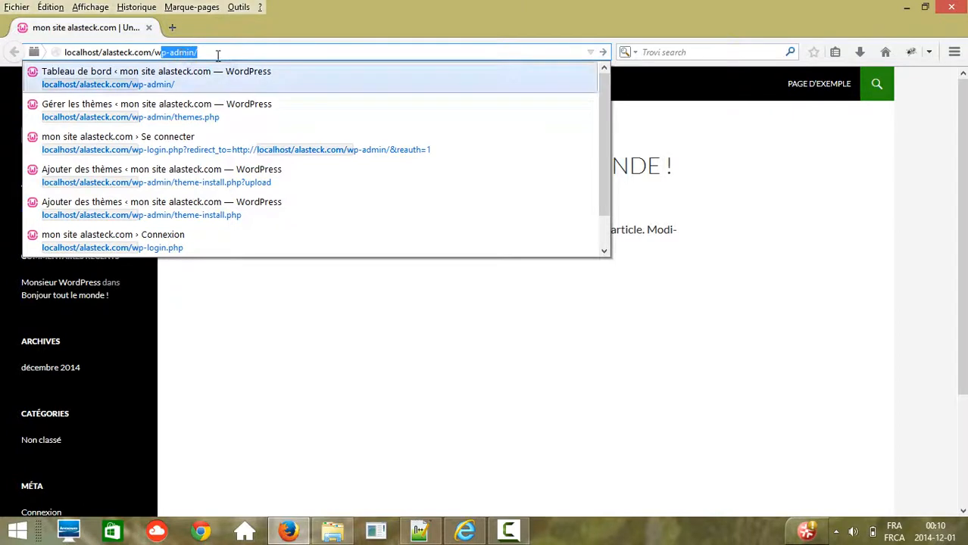
key("Escape")
left_click(203, 51)
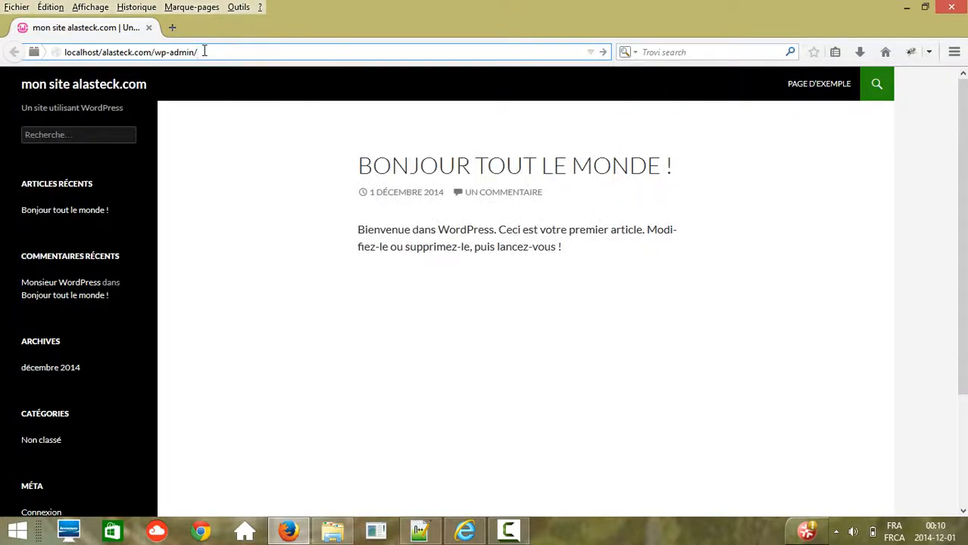
key("Return")
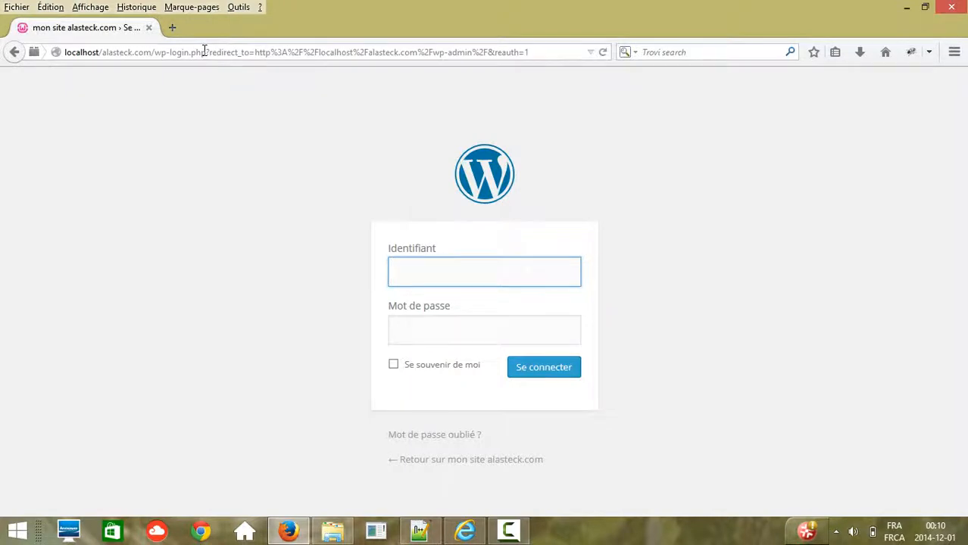
Log in to WordPress with the account username and password, and dismiss the browser's offer to save the password.
type("alzo")
key("Escape")
key("Tab")
type("•••••")
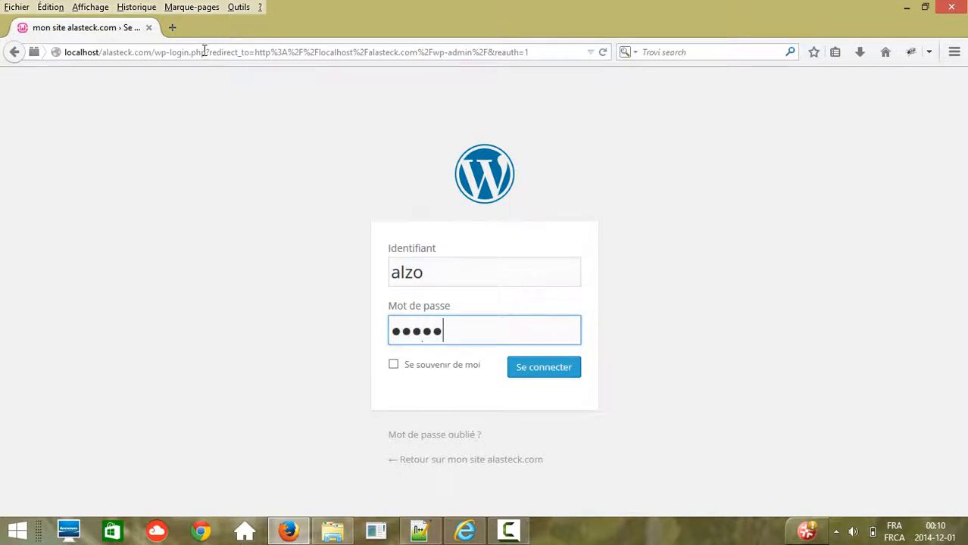
left_click(543, 374)
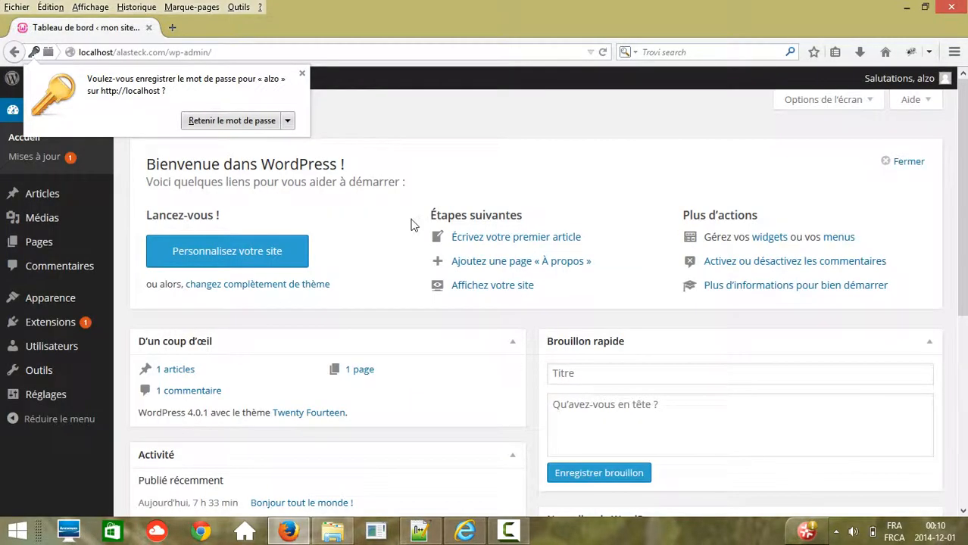
left_click(302, 73)
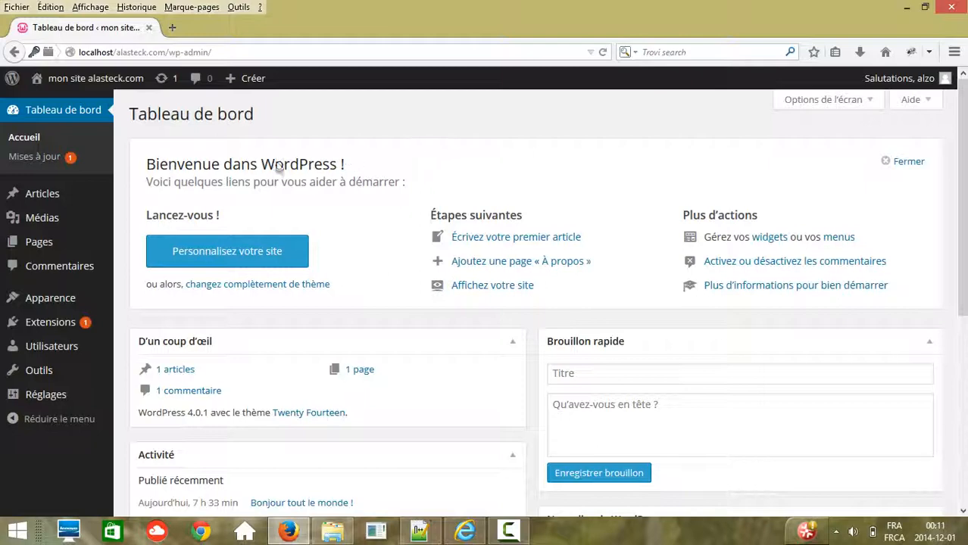
Open the installed themes page and activate the Twenty Thirteen theme.
mouse_move(62, 301)
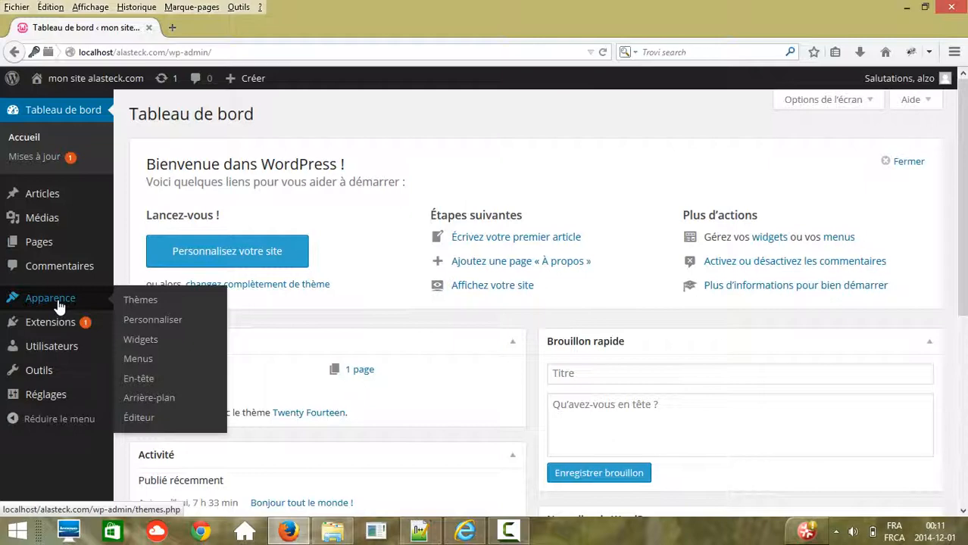
left_click(147, 306)
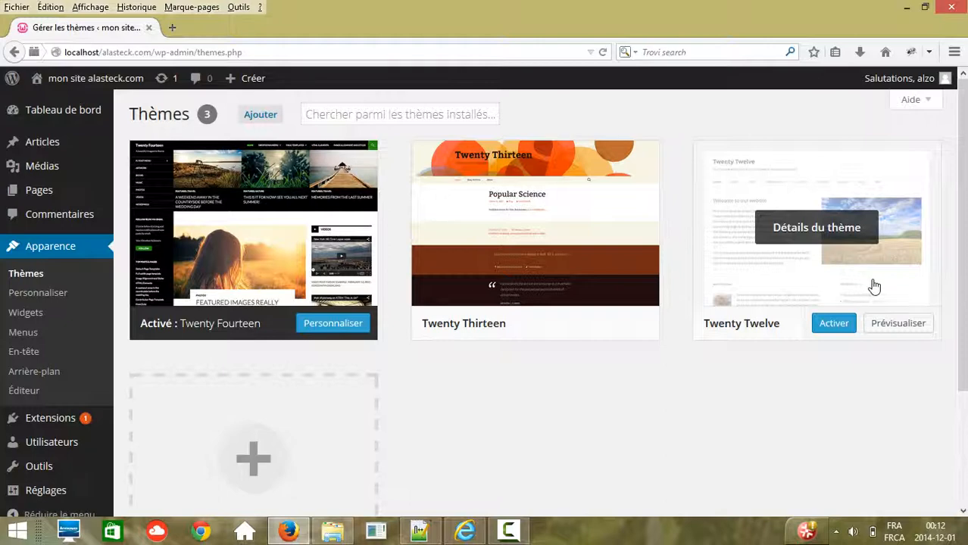
left_click(828, 324)
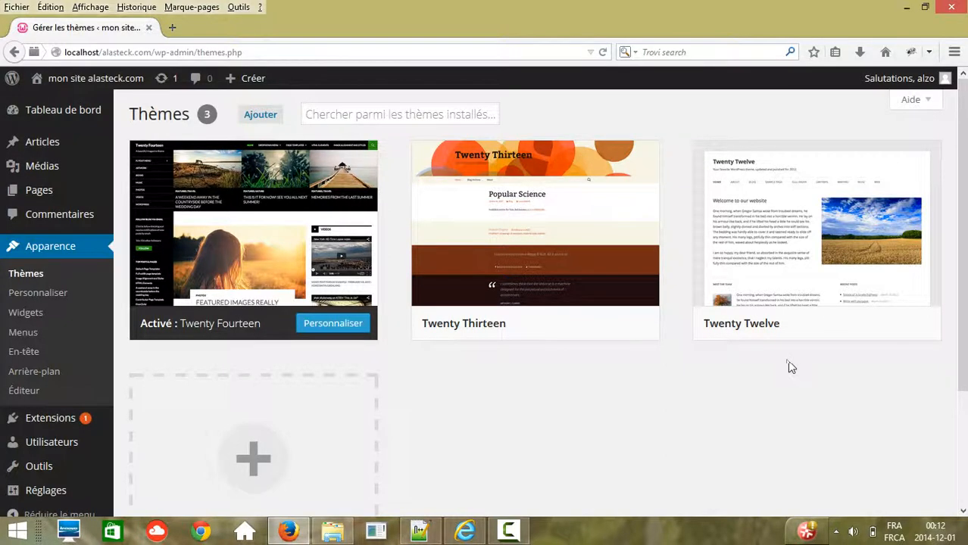
mouse_move(460, 294)
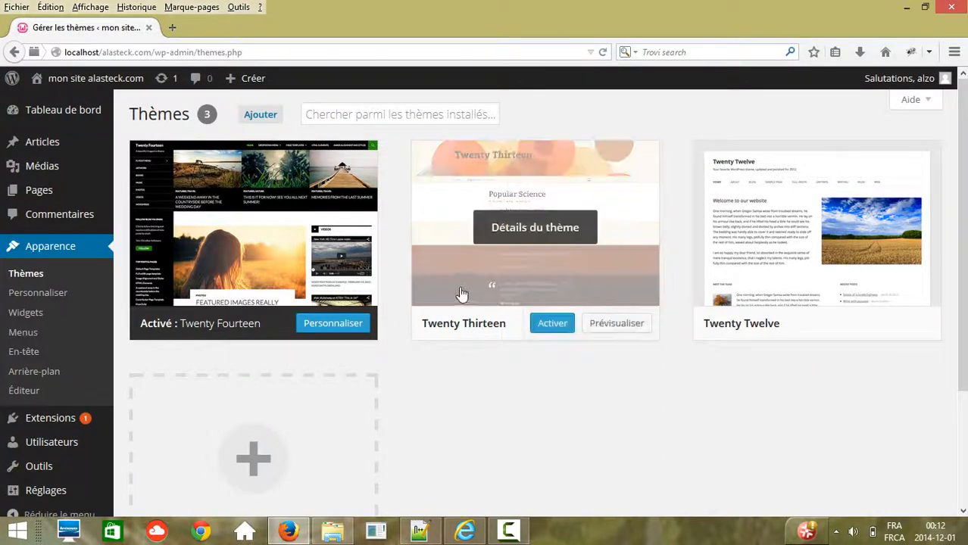
left_click(552, 324)
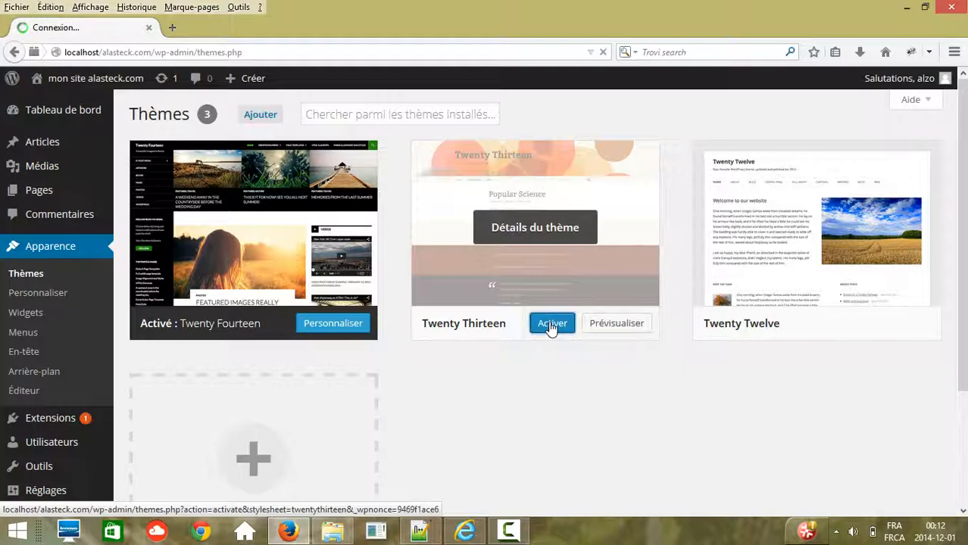
mouse_move(551, 328)
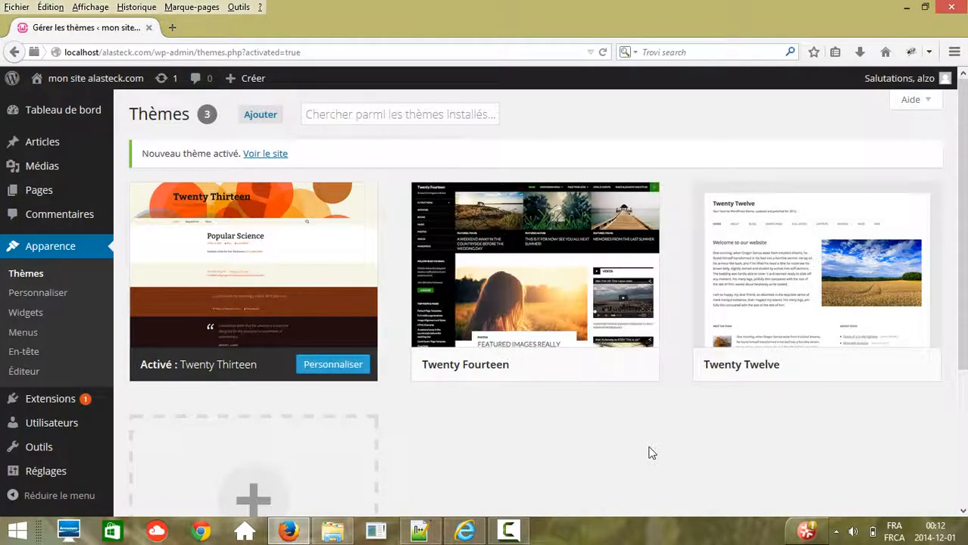
Switch the active theme to Twenty Fourteen and back to Twenty Thirteen.
left_click(552, 364)
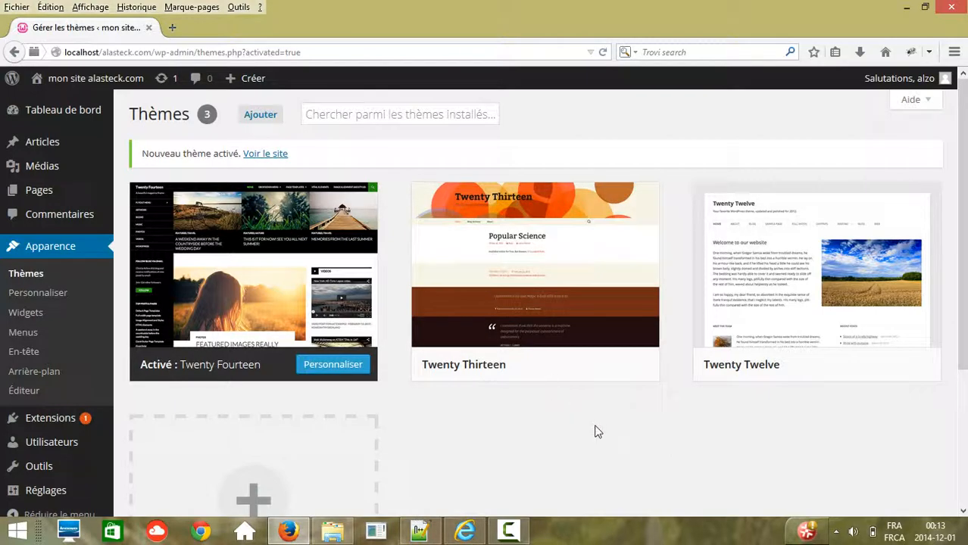
mouse_move(423, 325)
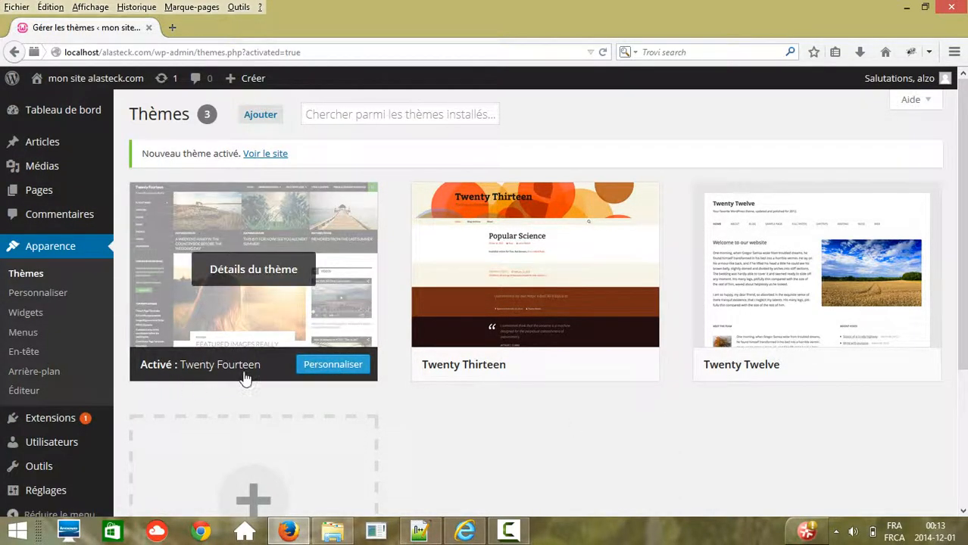
left_click(552, 367)
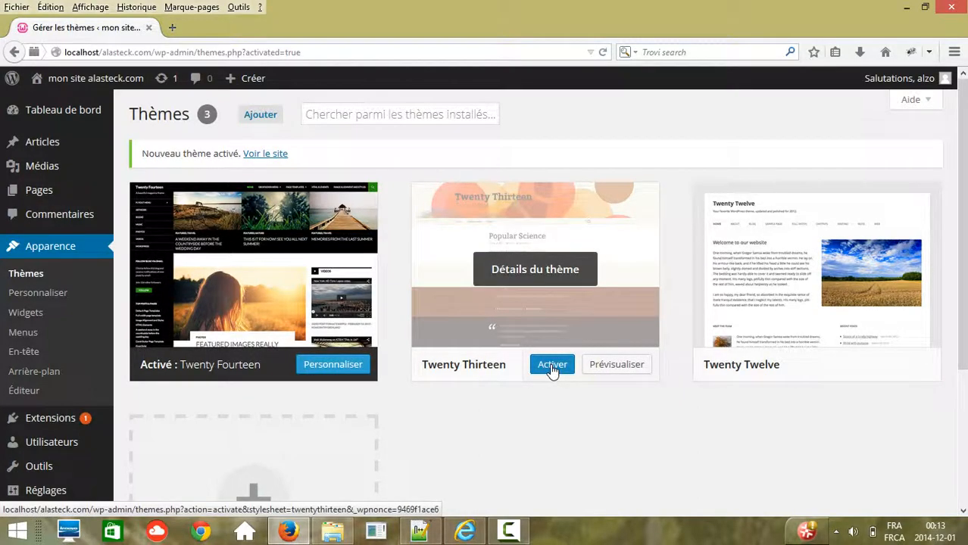
left_click(552, 366)
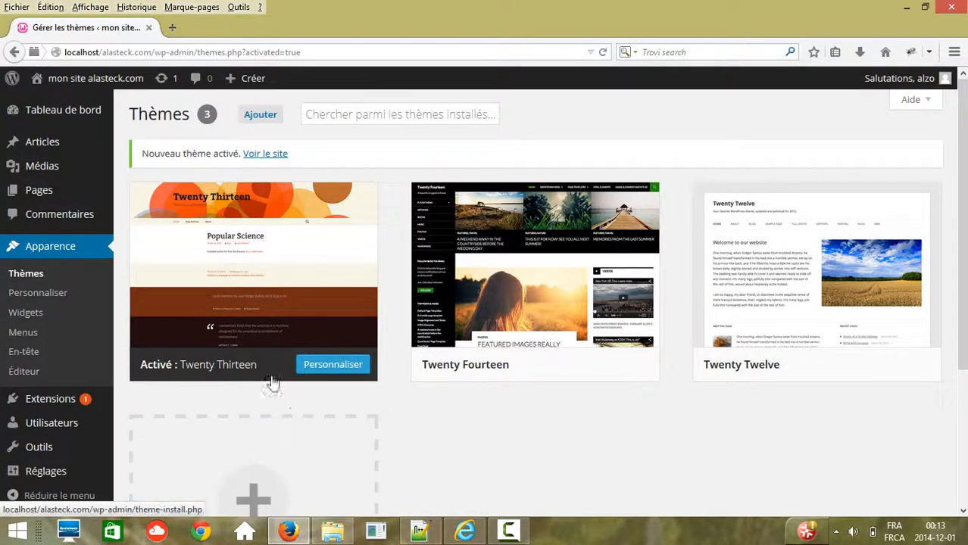
Visit the site's front page to examine its look with the Twenty Thirteen theme, and return to the dashboard.
mouse_move(270, 369)
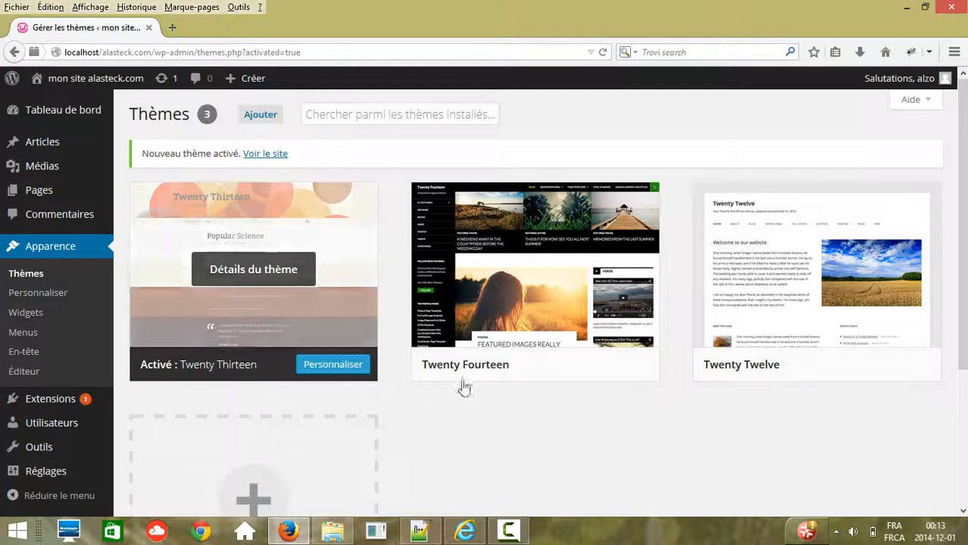
mouse_move(478, 378)
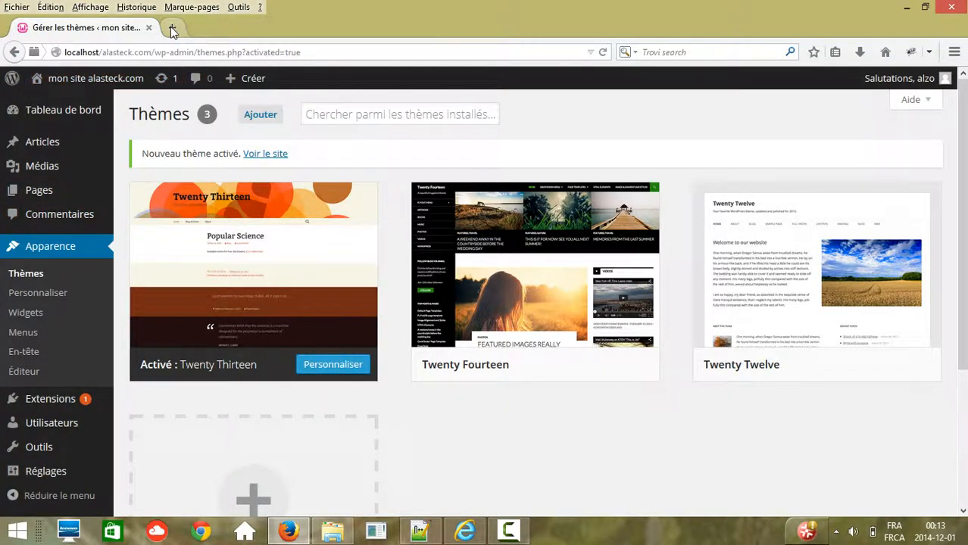
left_click(119, 79)
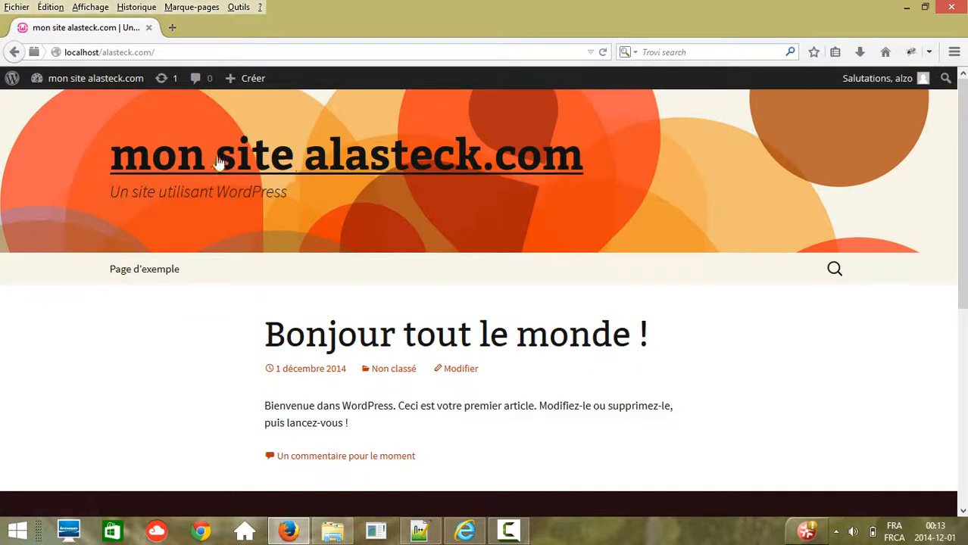
left_click_drag(79, 154, 750, 133)
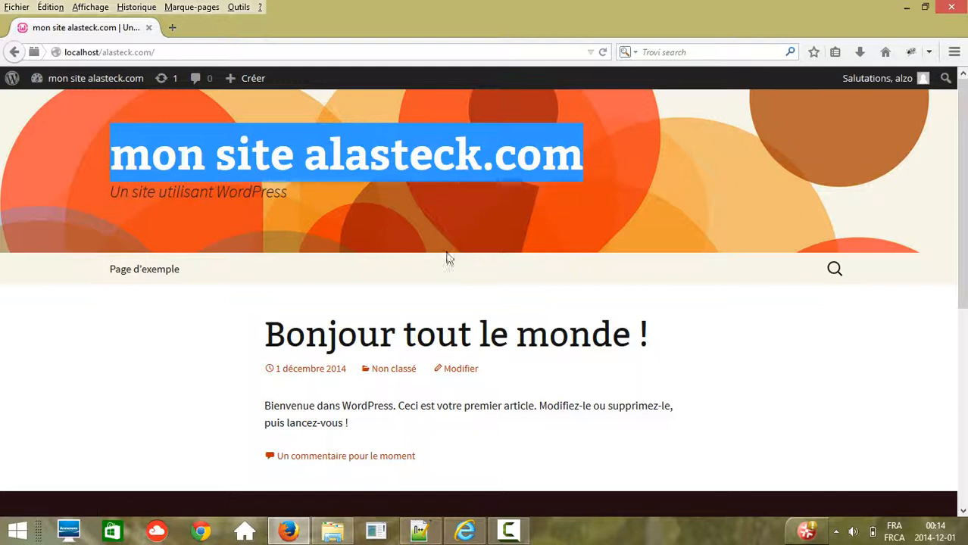
scroll(155, 168, "down", 1)
scroll(155, 168, "up", 1)
left_click(66, 85)
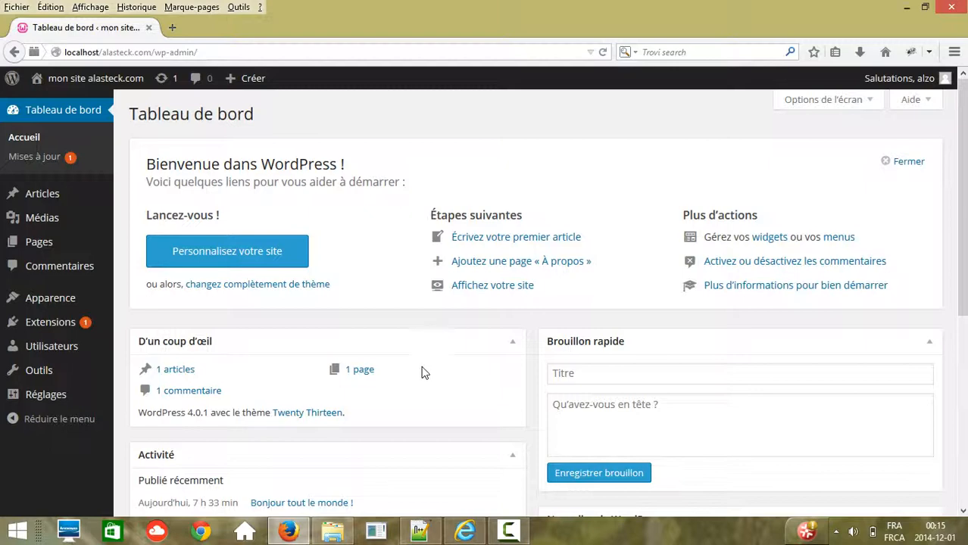
Locate the theme archive itheme2.zip in the desktop folder alasteck.com and switch back to Firefox.
left_click(333, 534)
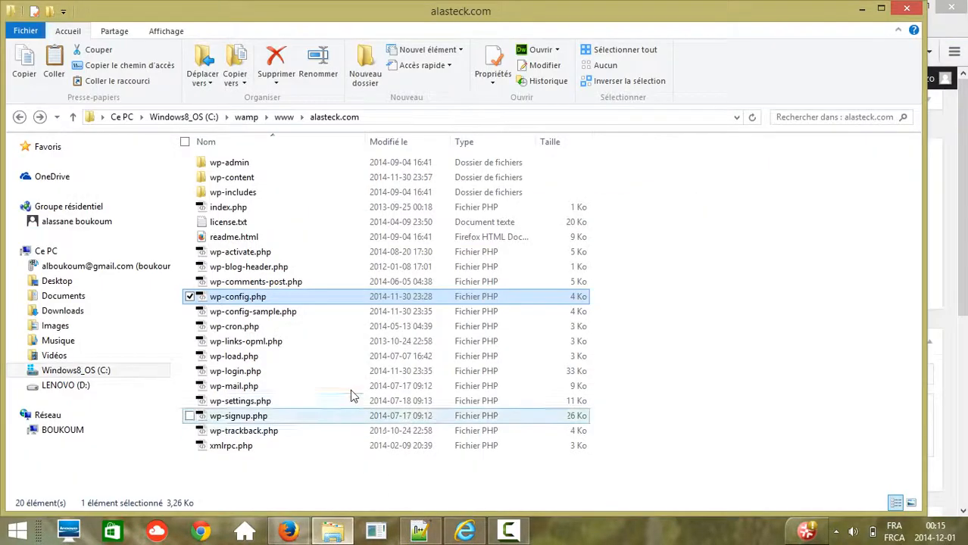
left_click(861, 9)
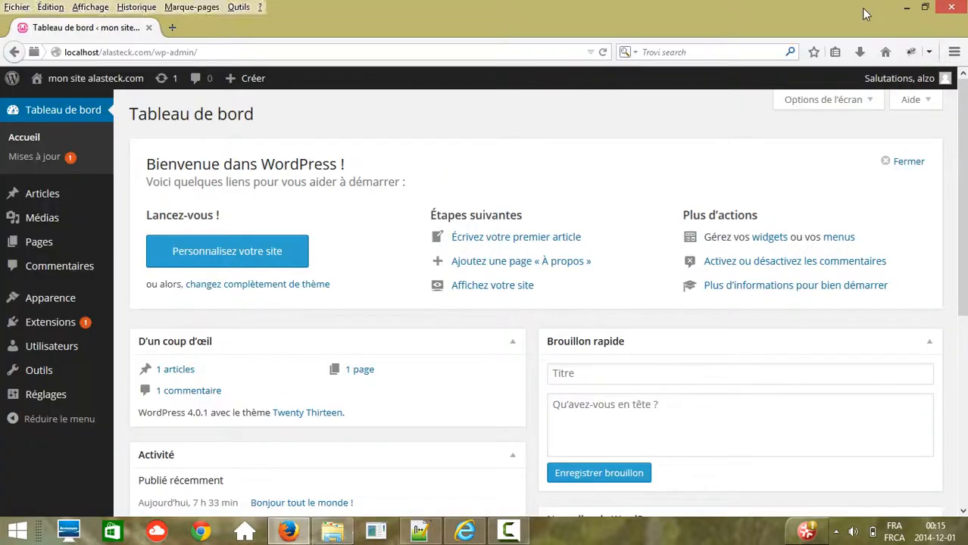
left_click(906, 8)
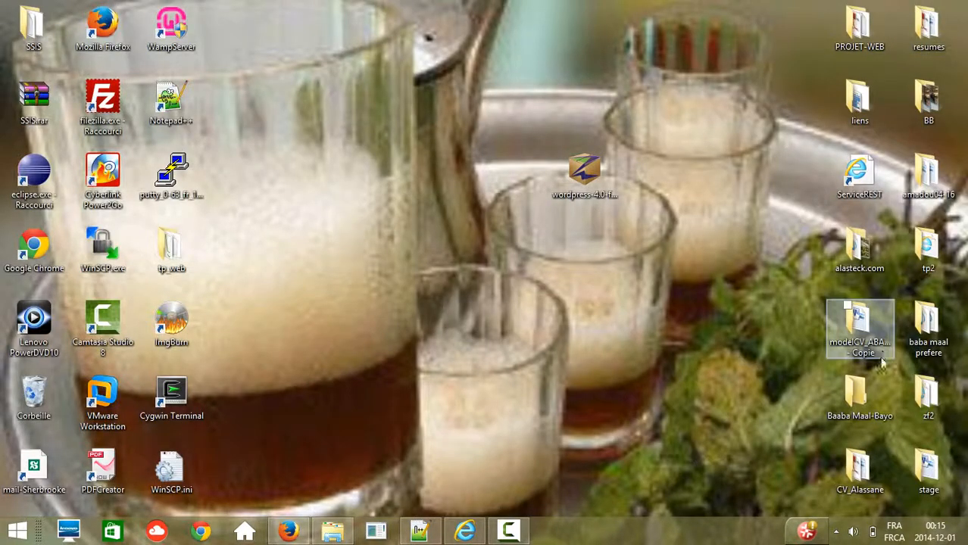
double_click(860, 256)
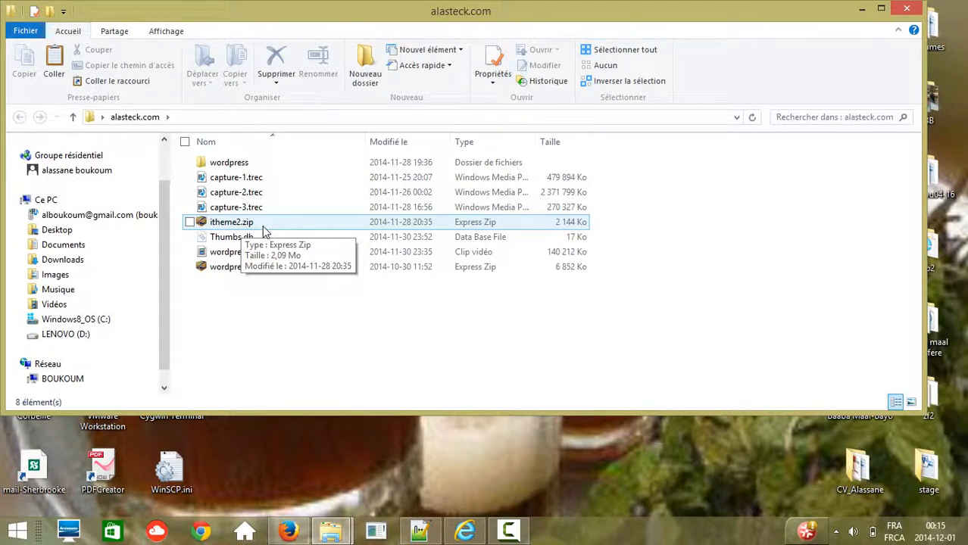
left_click(863, 11)
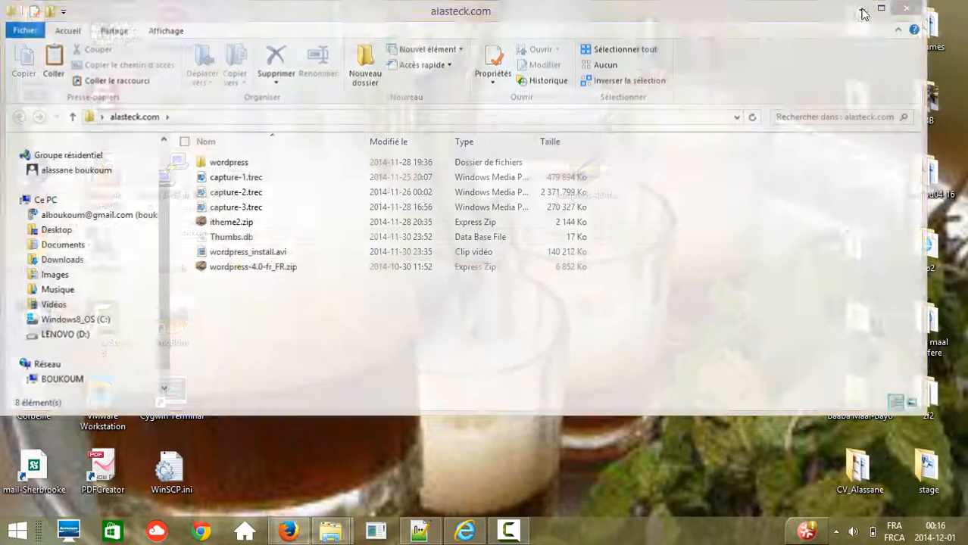
left_click(288, 532)
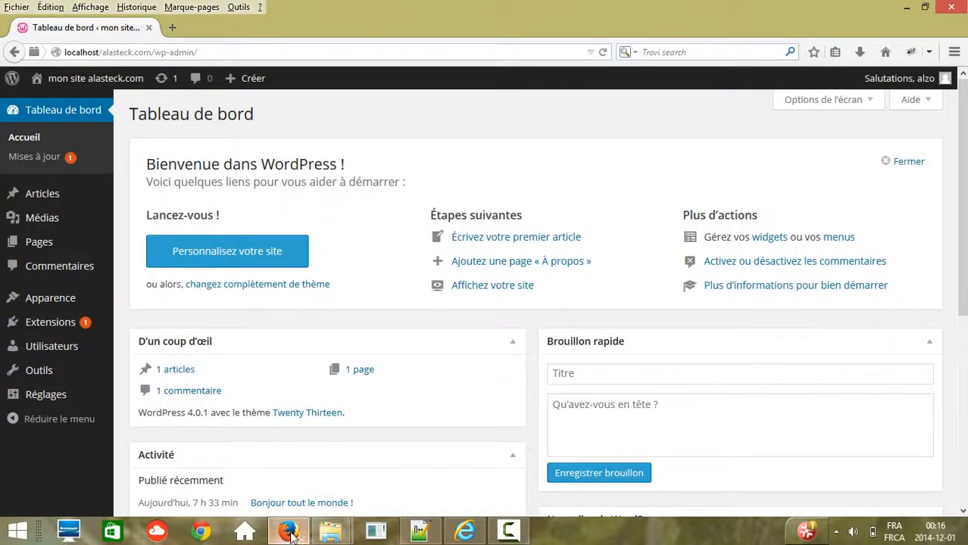
Open the page for adding new themes from the installed themes and browse the featured ones.
mouse_move(63, 325)
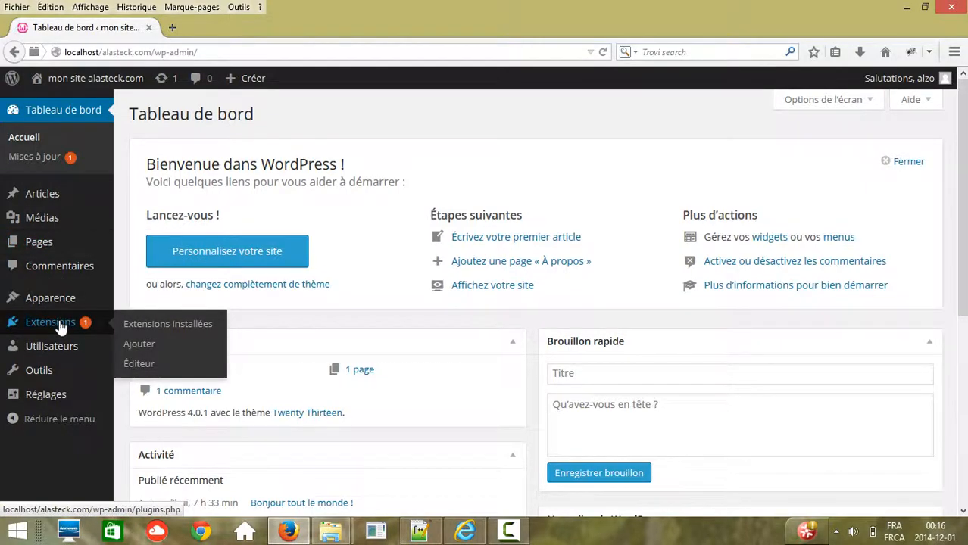
mouse_move(58, 306)
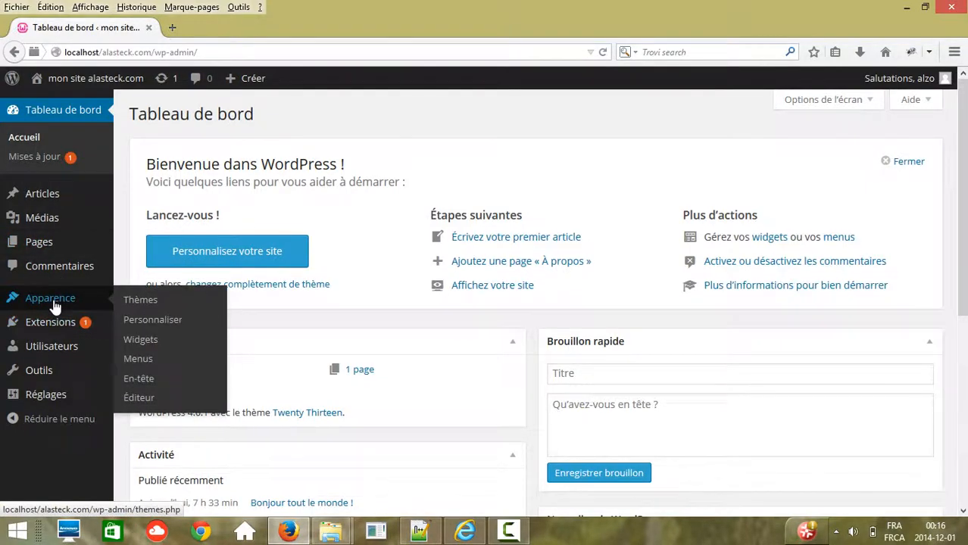
left_click(136, 301)
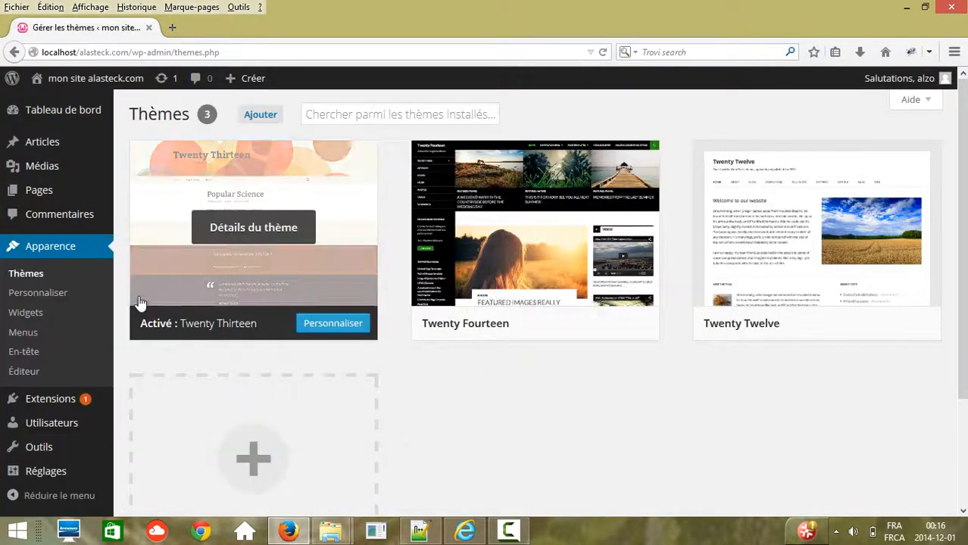
left_click(256, 122)
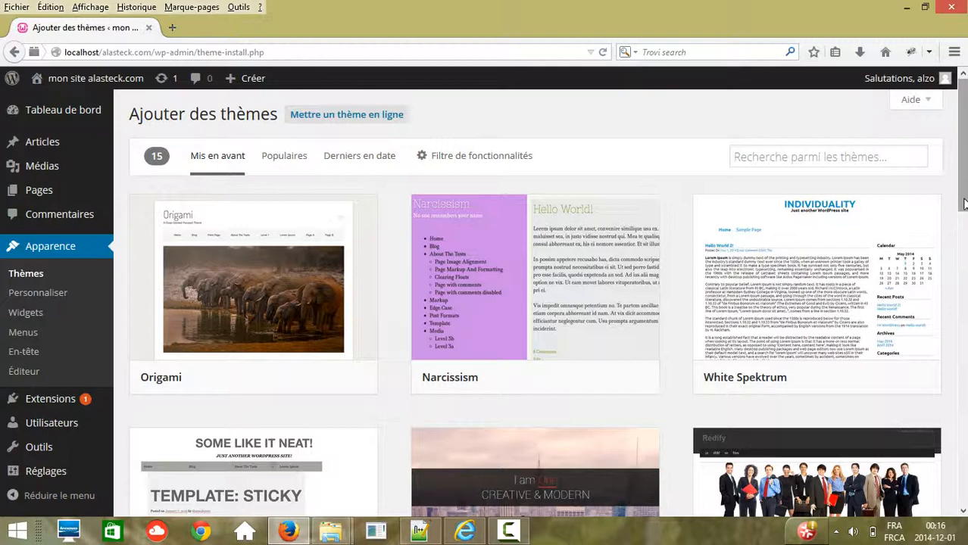
left_click_drag(963, 204, 963, 228)
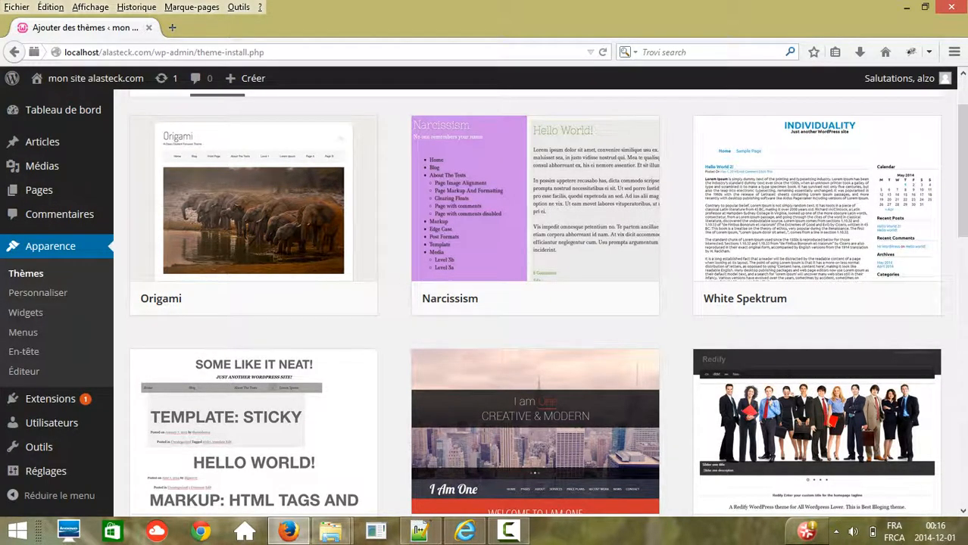
left_click_drag(963, 228, 963, 196)
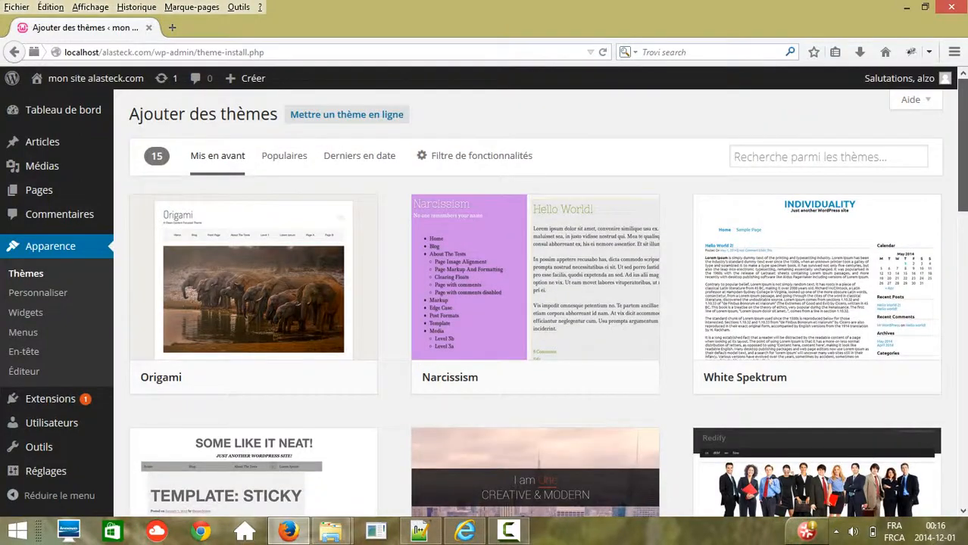
Upload the theme archive itheme2.zip from the alasteck.com folder and install it.
mouse_move(168, 368)
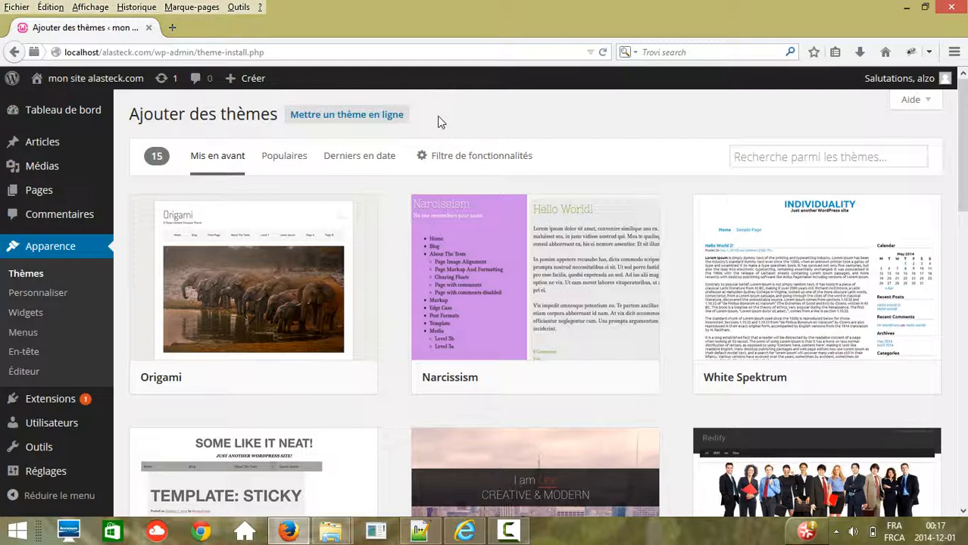
left_click(327, 122)
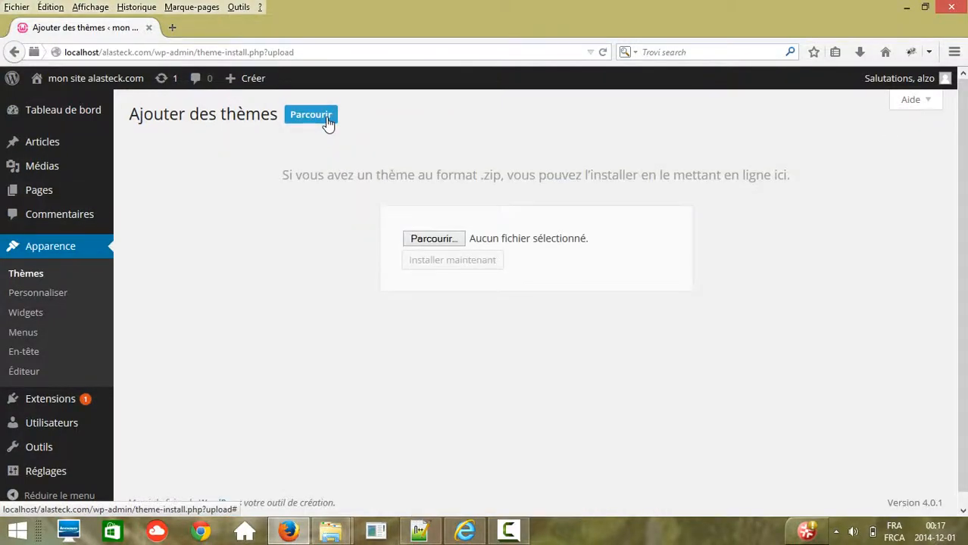
left_click(437, 242)
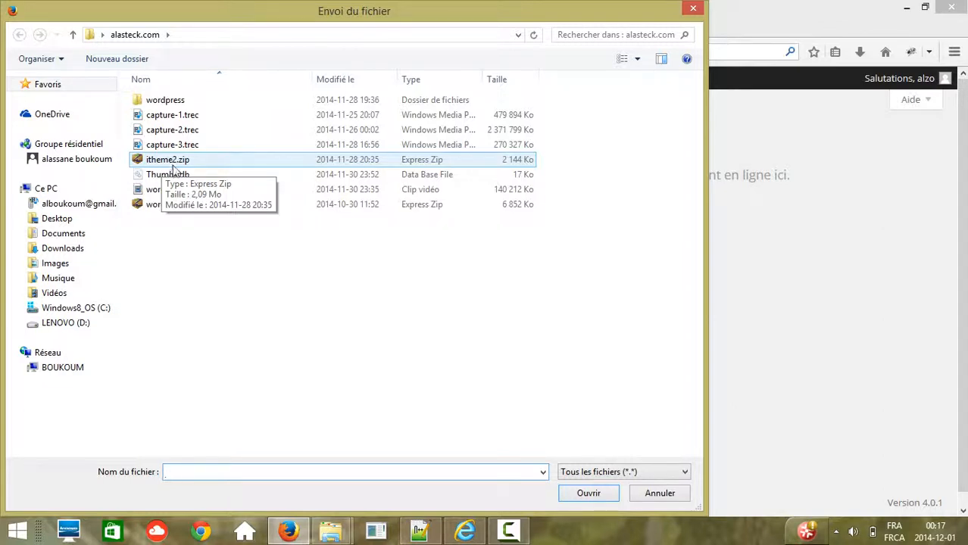
left_click(165, 160)
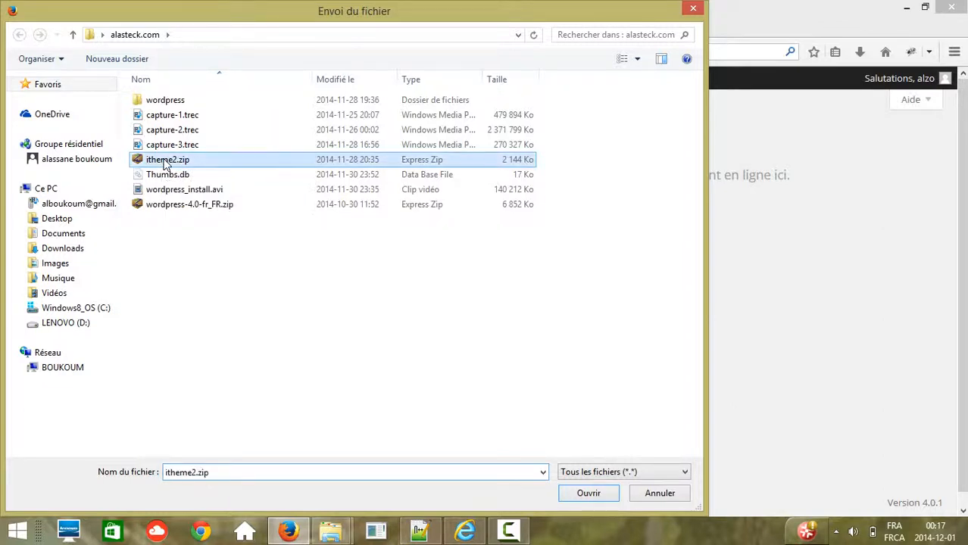
left_click(588, 492)
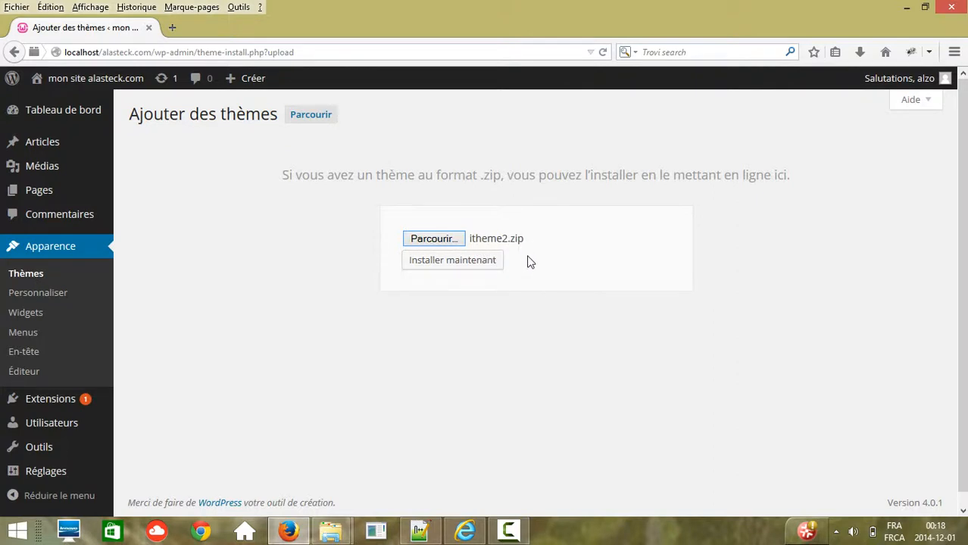
left_click(442, 268)
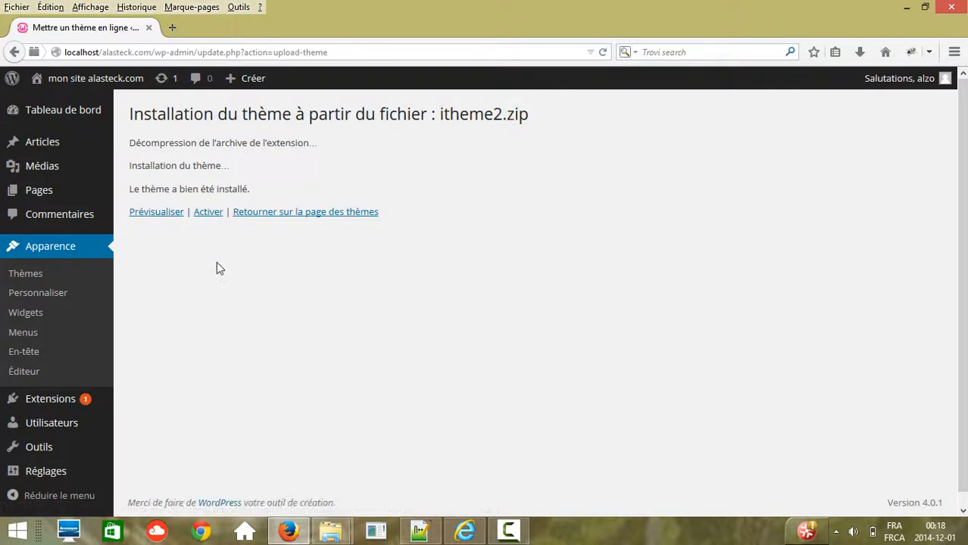
Activate the installed iTheme2 theme, dismiss the demo content import and save the theme settings.
left_click(203, 216)
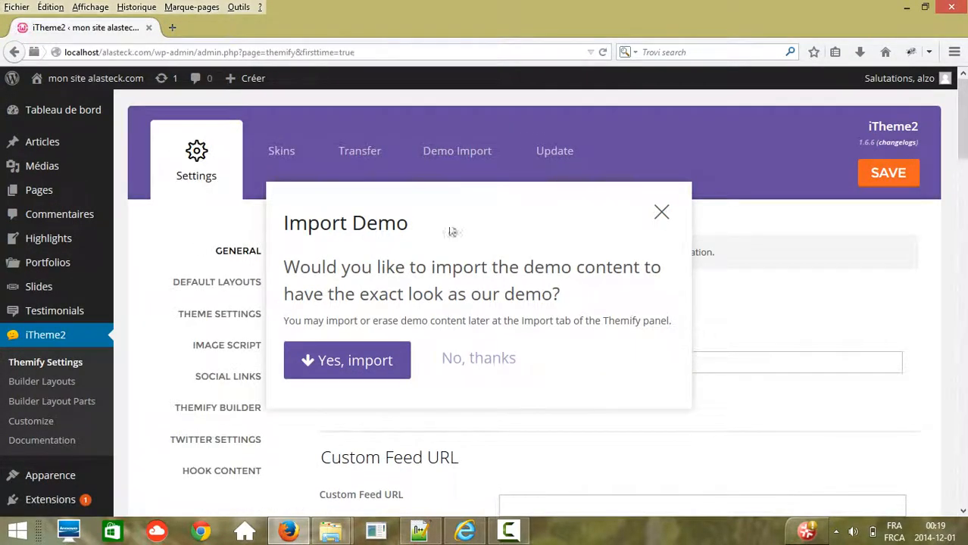
left_click(661, 215)
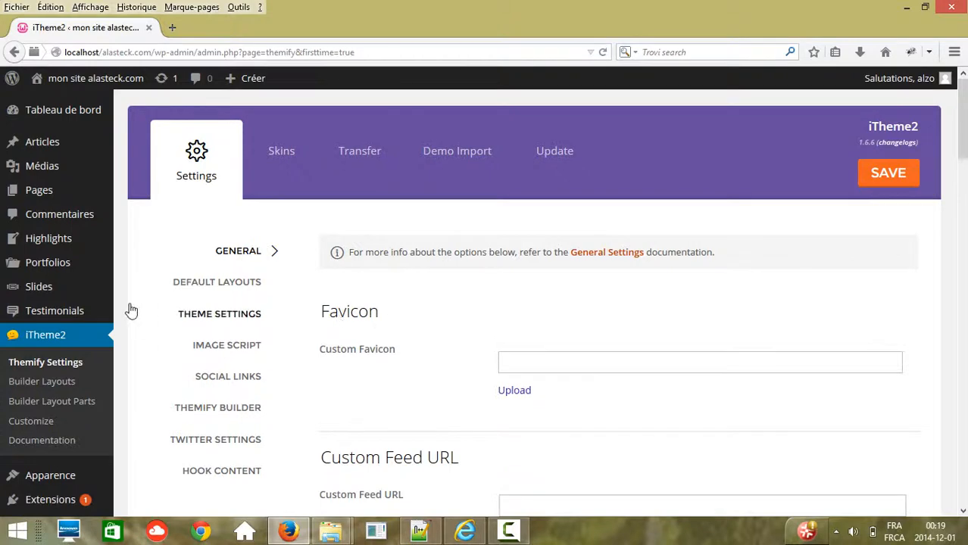
left_click(888, 175)
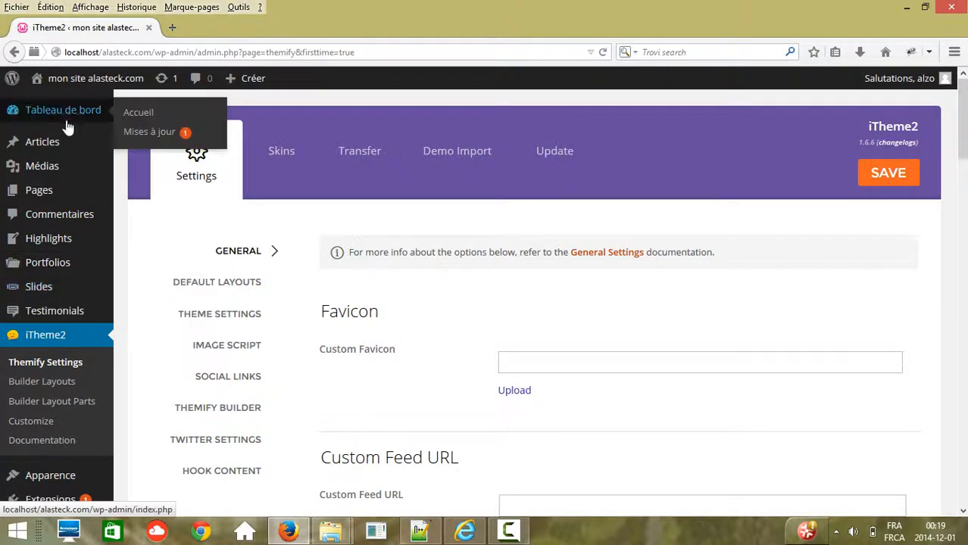
Visit the site's front page to examine its look with the iTheme2 theme, and return to the dashboard.
left_click(89, 81)
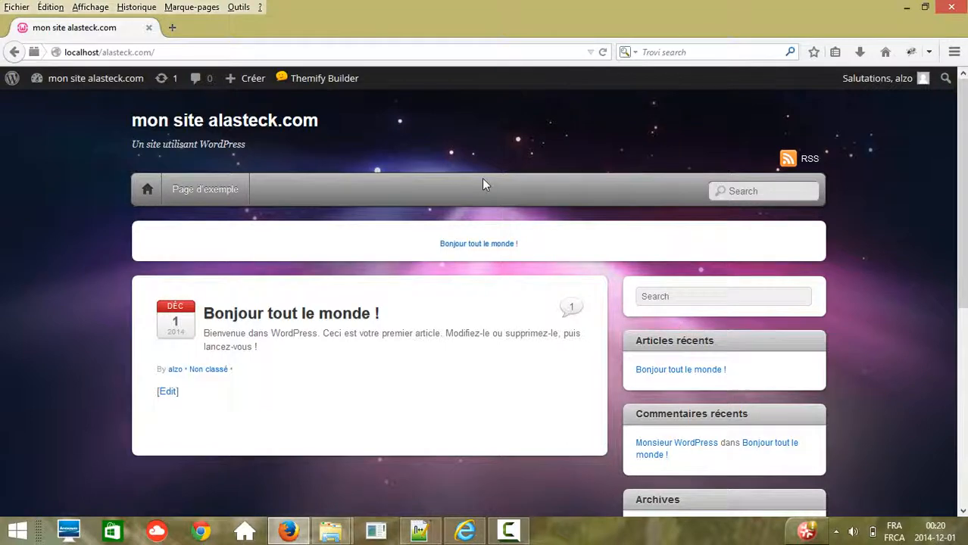
mouse_move(65, 85)
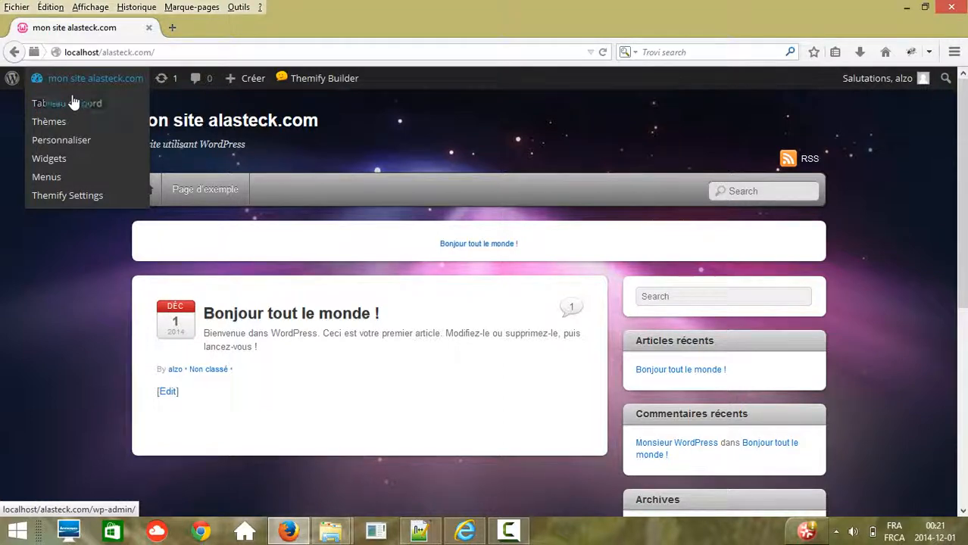
left_click(71, 88)
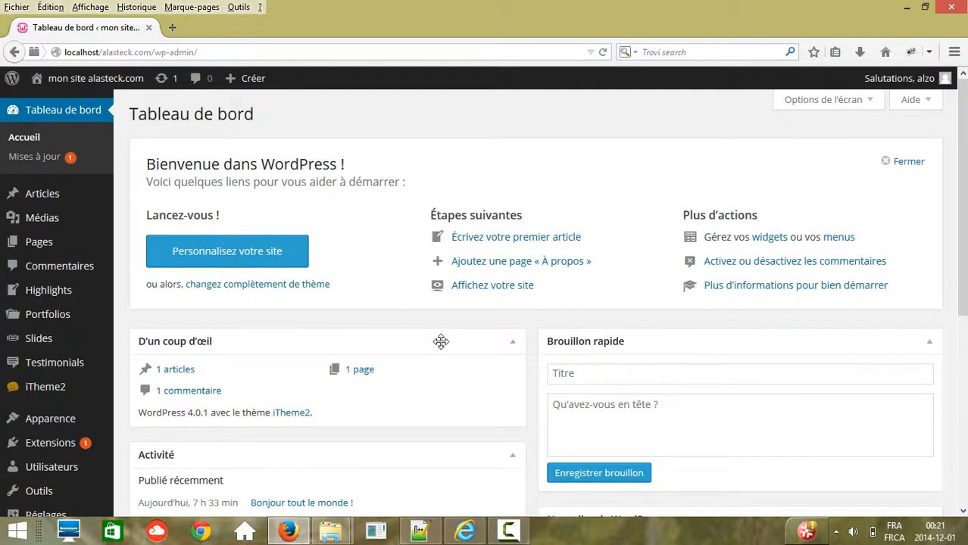
Open the list of all articles and start a new article from it.
mouse_move(44, 204)
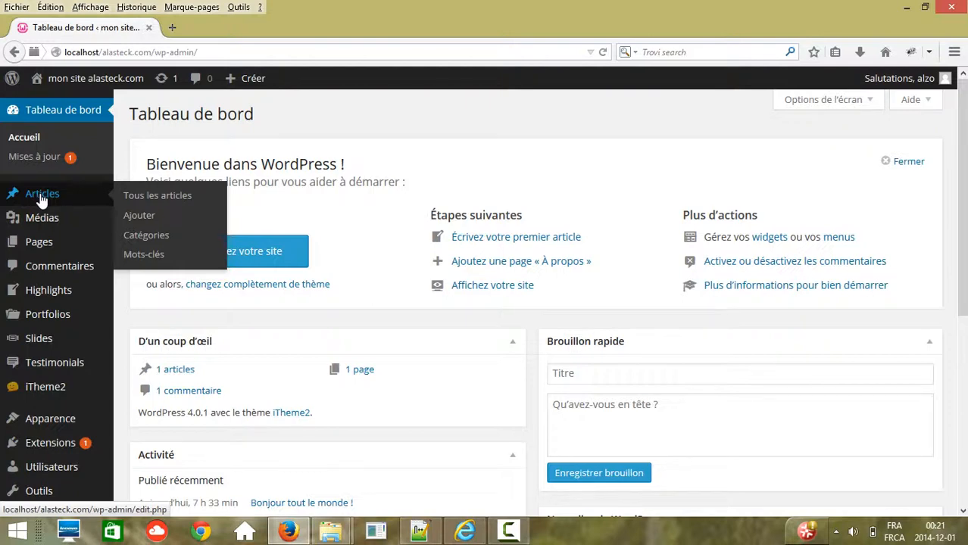
left_click(158, 202)
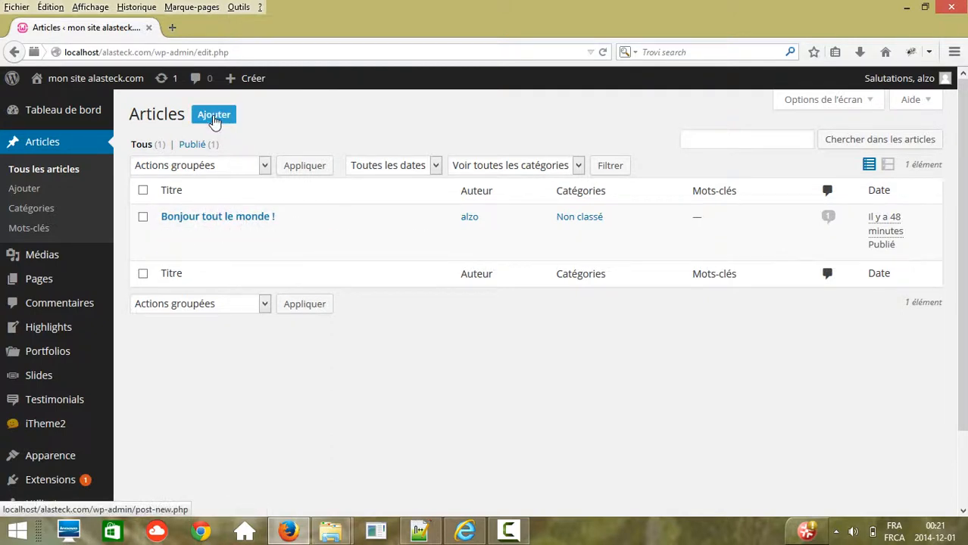
left_click(214, 118)
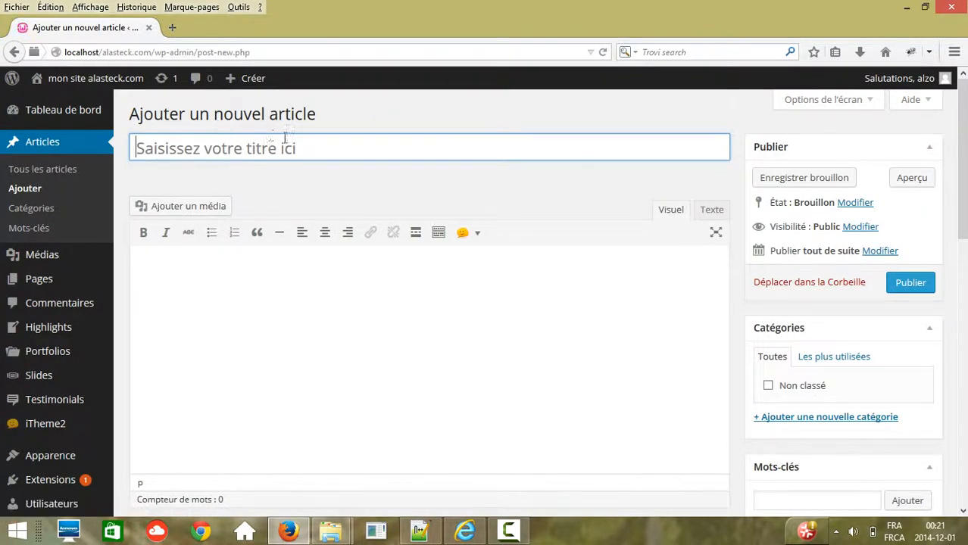
Title the new article "test article qui parle alasyeck.com".
left_click_drag(303, 150, 118, 152)
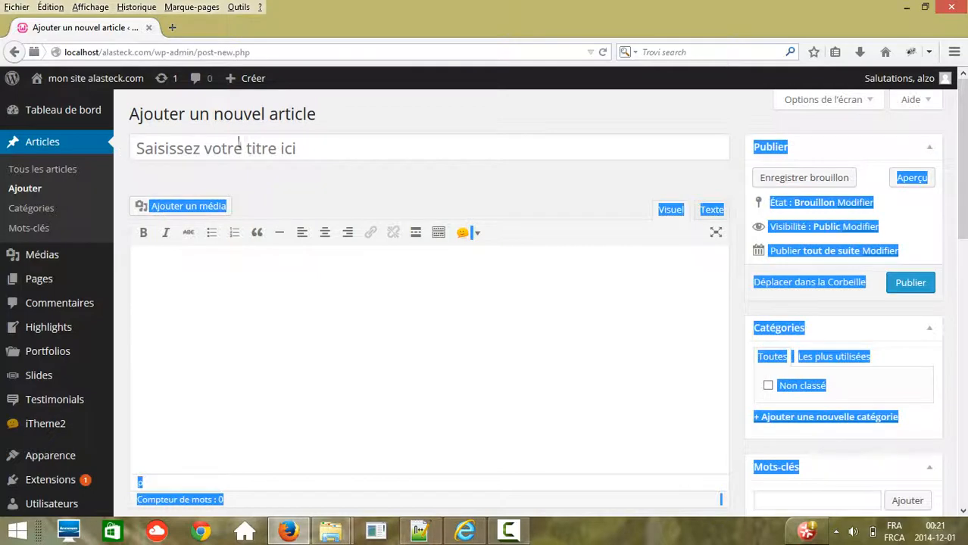
left_click(297, 148)
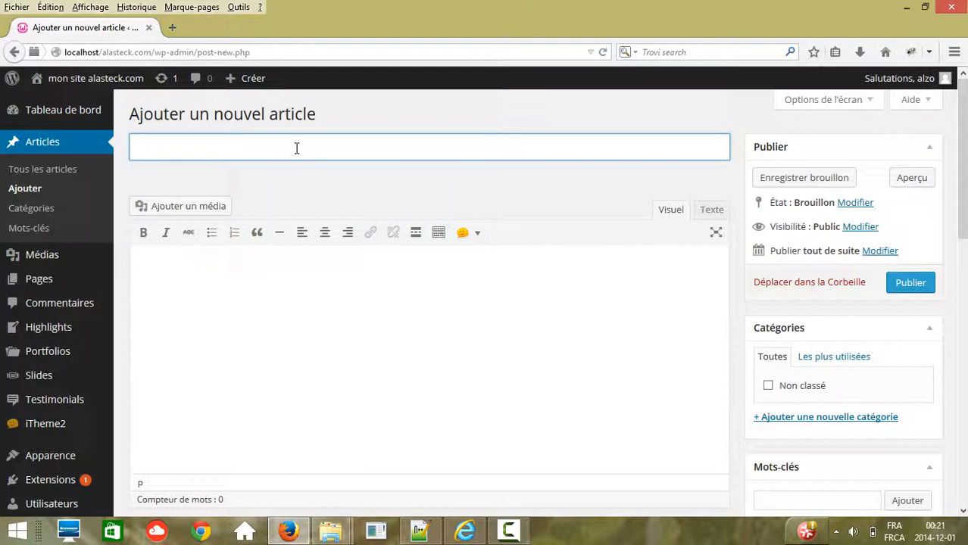
type("test articl")
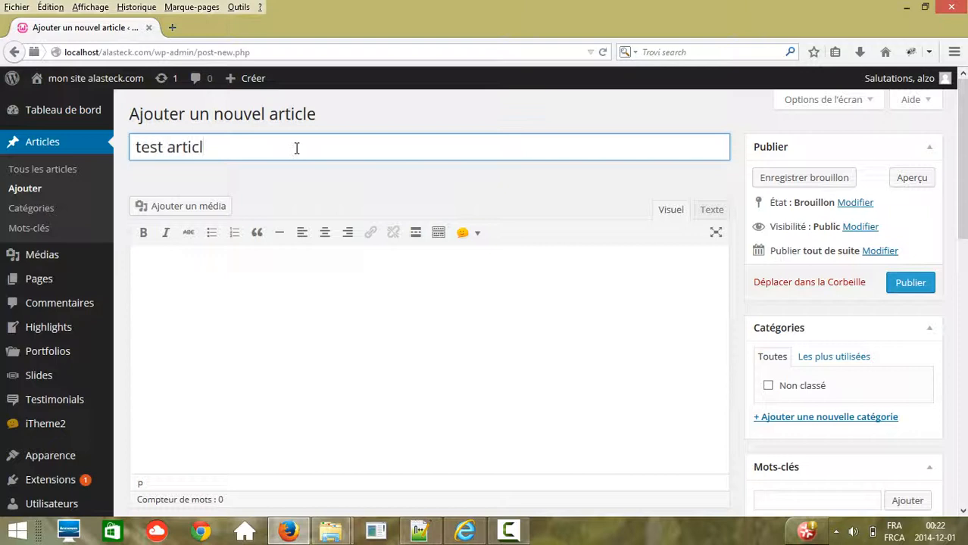
type("e qui par")
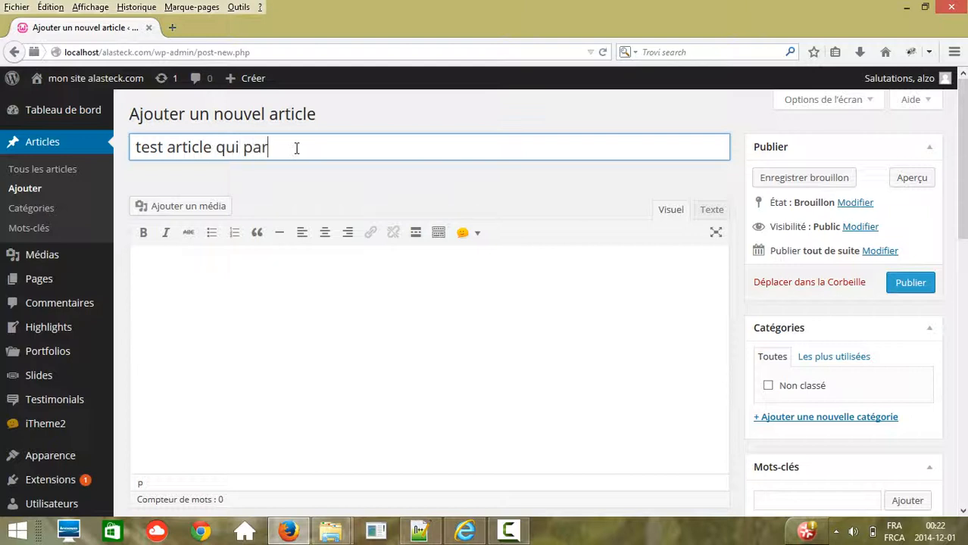
type("le alasyeck.com")
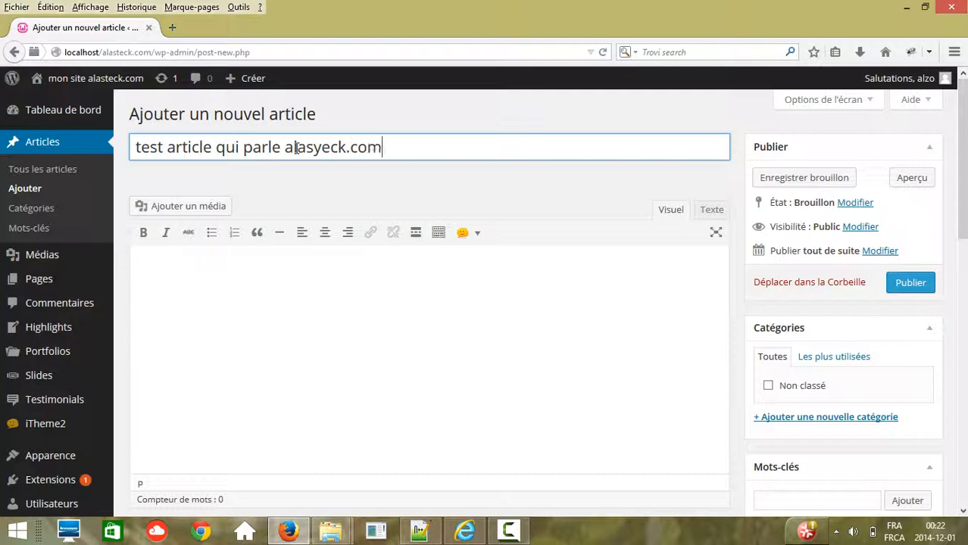
Enter the sample text "blalabla" in the article's body.
left_click(163, 258)
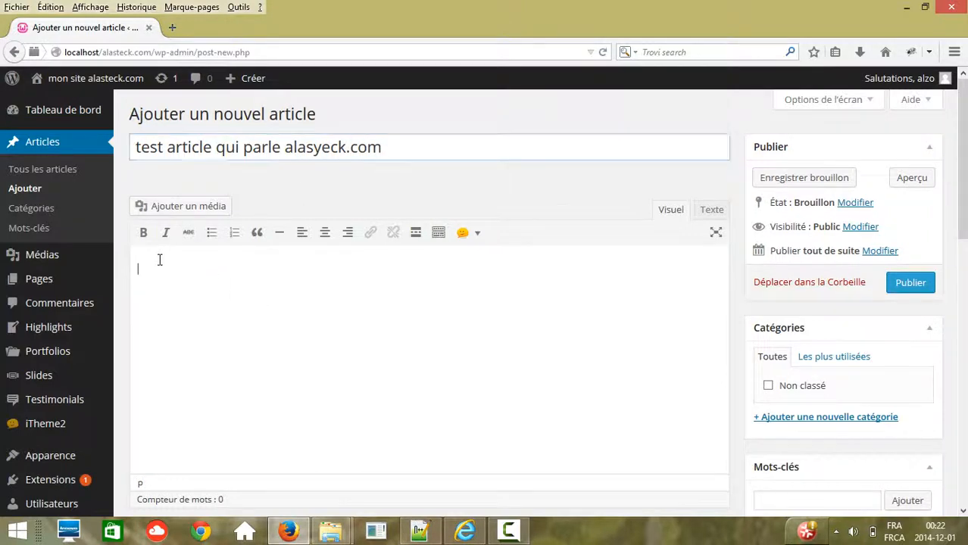
type("bl")
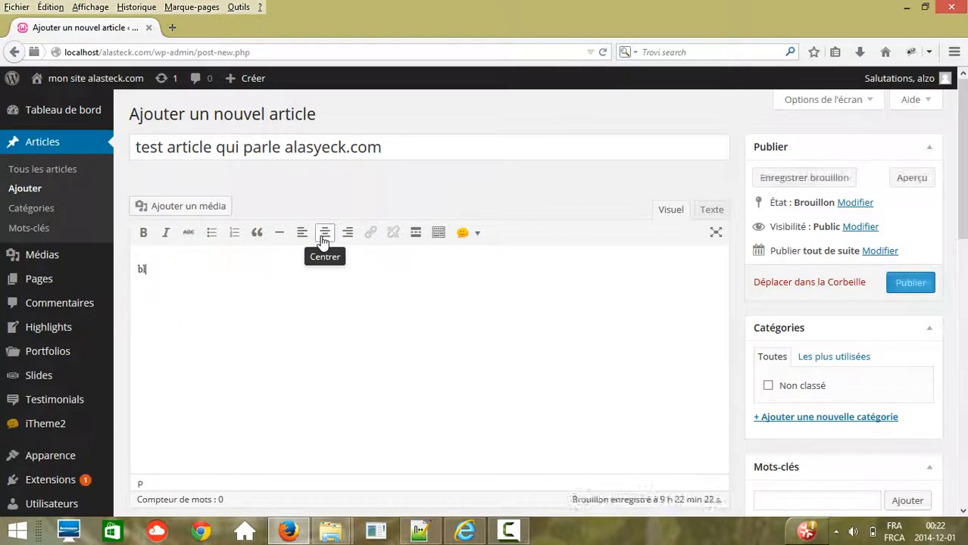
type("al")
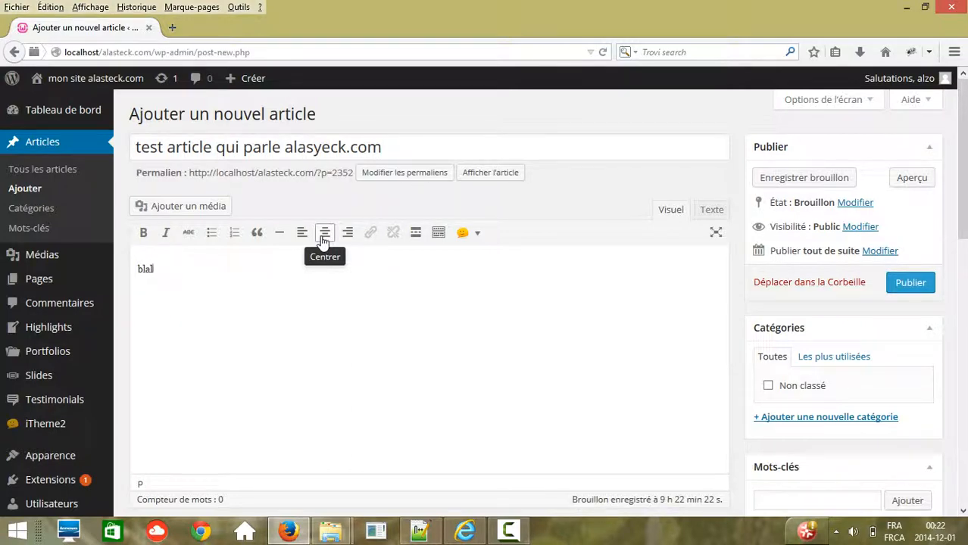
type("abl")
type("a")
type("la")
Copy the word "blalabla" and paste it twelve times after itself to lengthen the body text.
left_click_drag(138, 269, 197, 268)
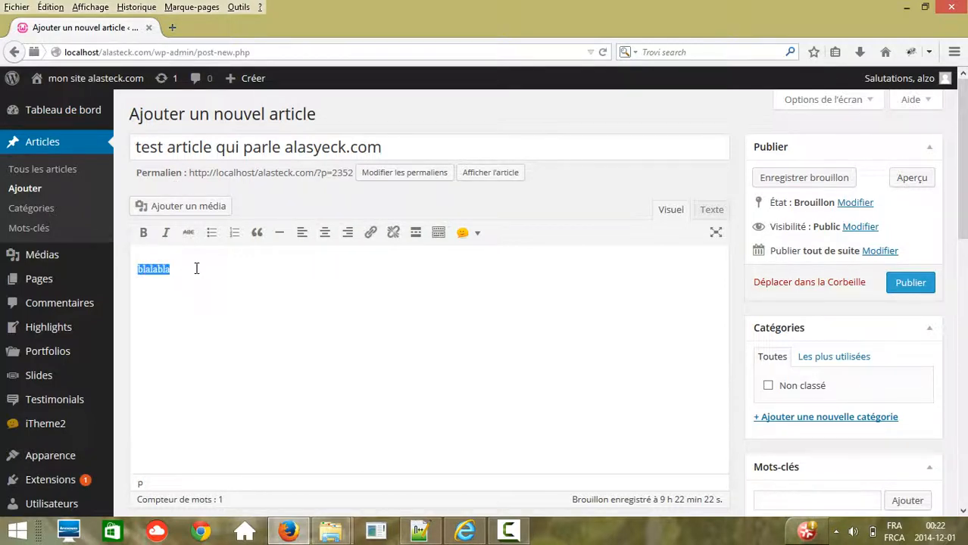
key("ctrl+c")
left_click(185, 270)
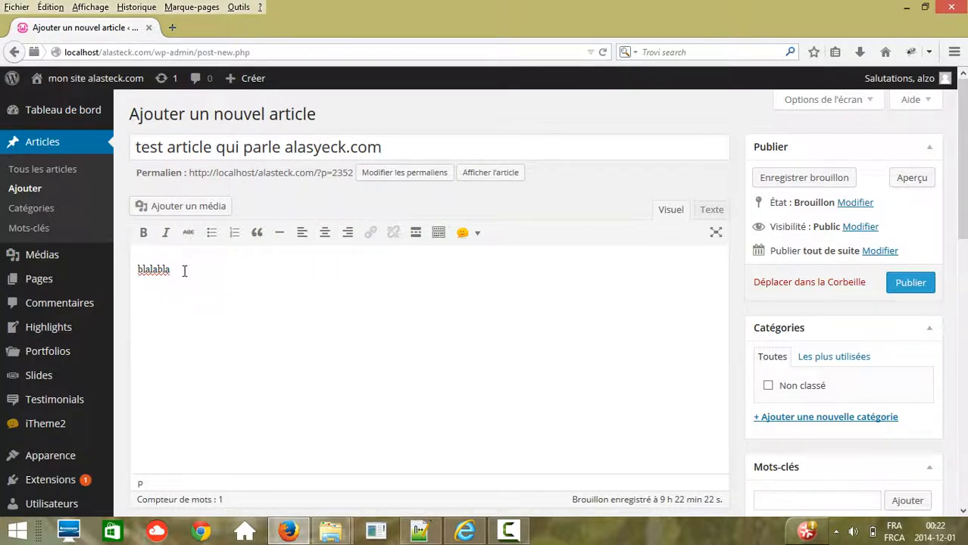
key("ctrl+v")
key("ctrl+v")
key("ctrl+v")
key("ctrl+v")
key("ctrl+v")
key("ctrl+v")
key("ctrl+v")
key("ctrl+v")
key("ctrl+v")
key("ctrl+v")
key("ctrl+v")
key("ctrl+v")
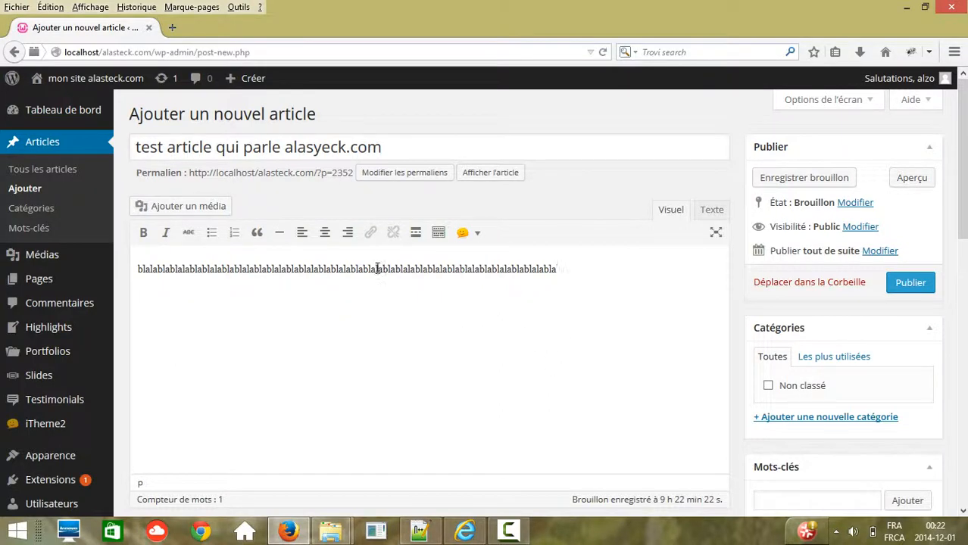
left_click(392, 149)
left_click_drag(392, 149, 130, 147)
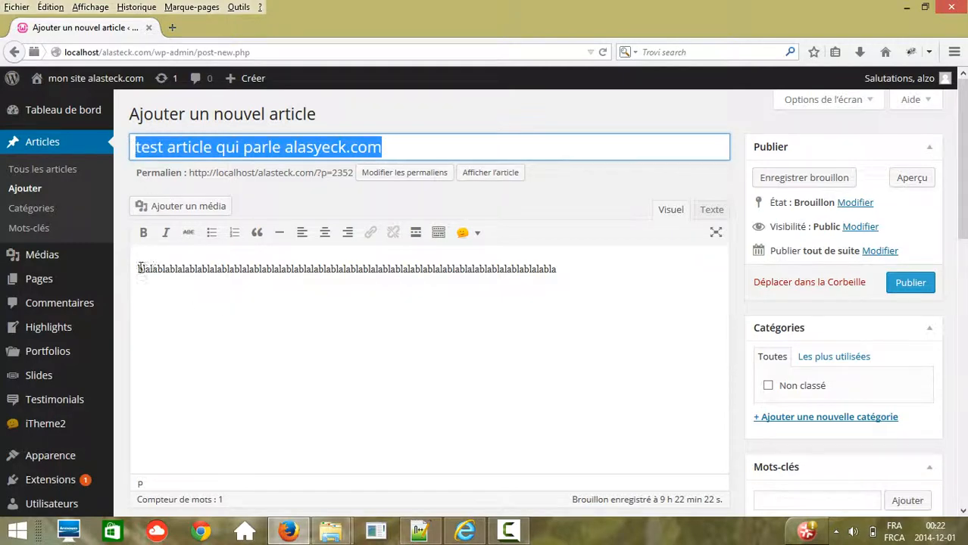
left_click_drag(139, 269, 686, 289)
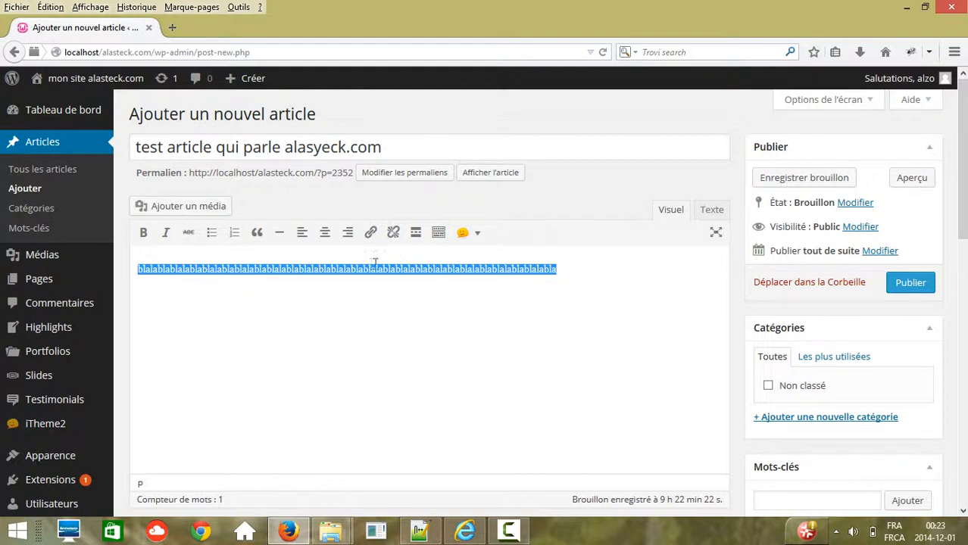
left_click(294, 327)
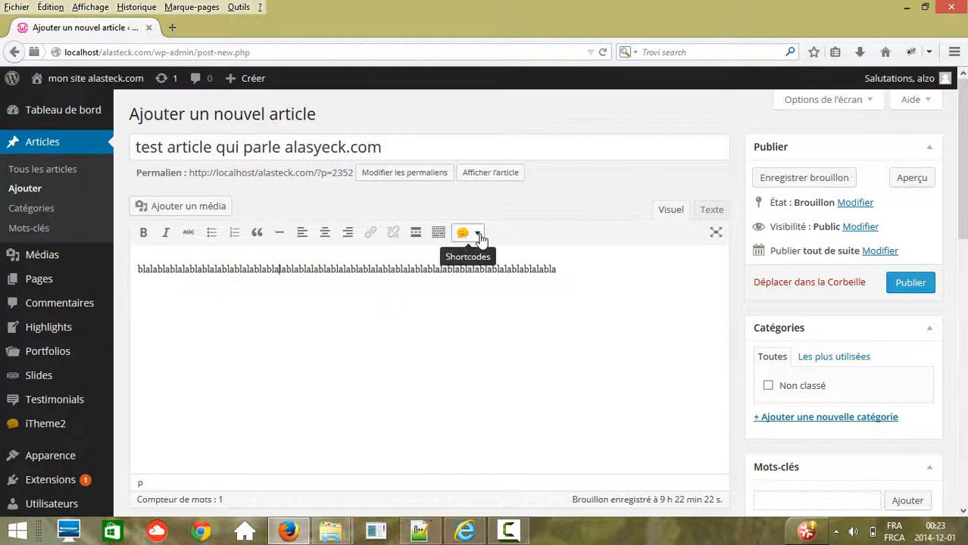
Show the editor's additional formatting tools and look through the available paragraph and heading styles.
left_click(439, 233)
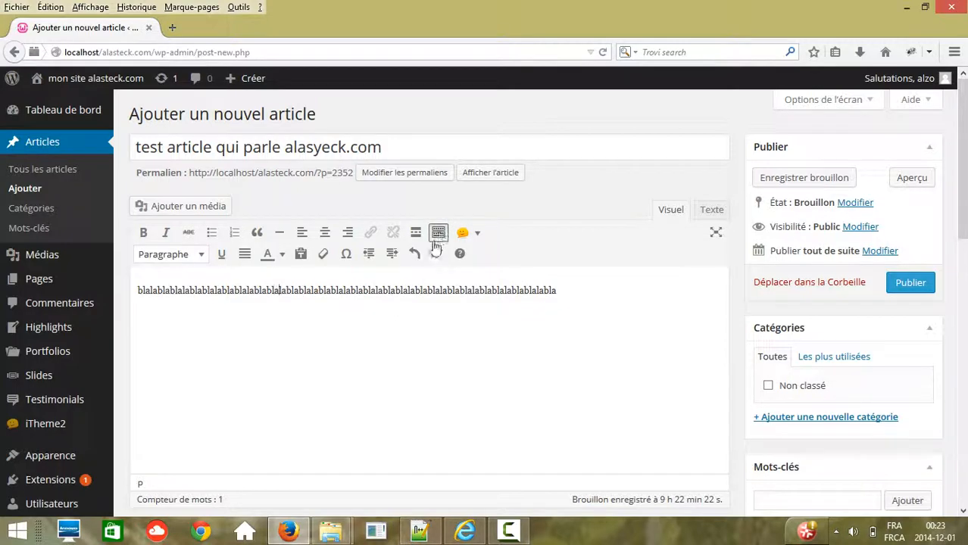
left_click(202, 255)
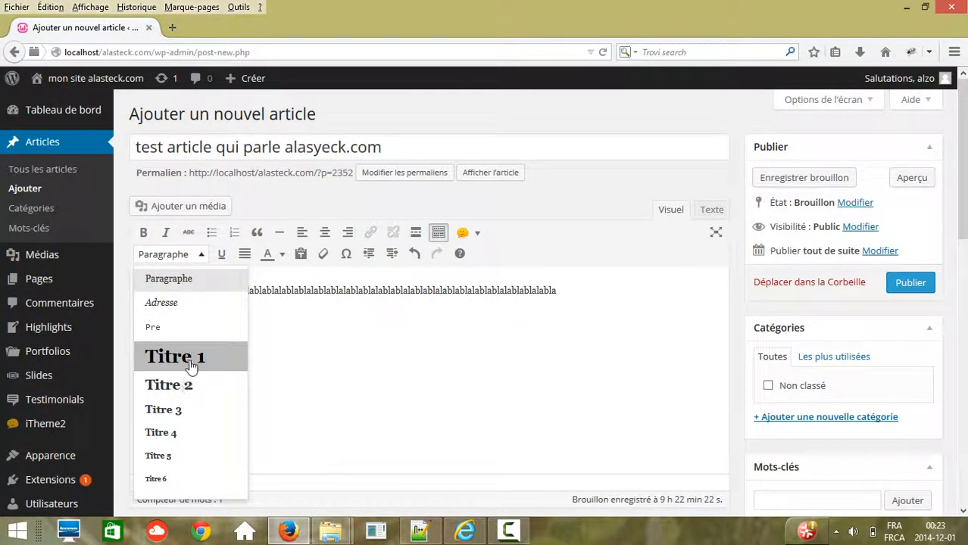
left_click(436, 395)
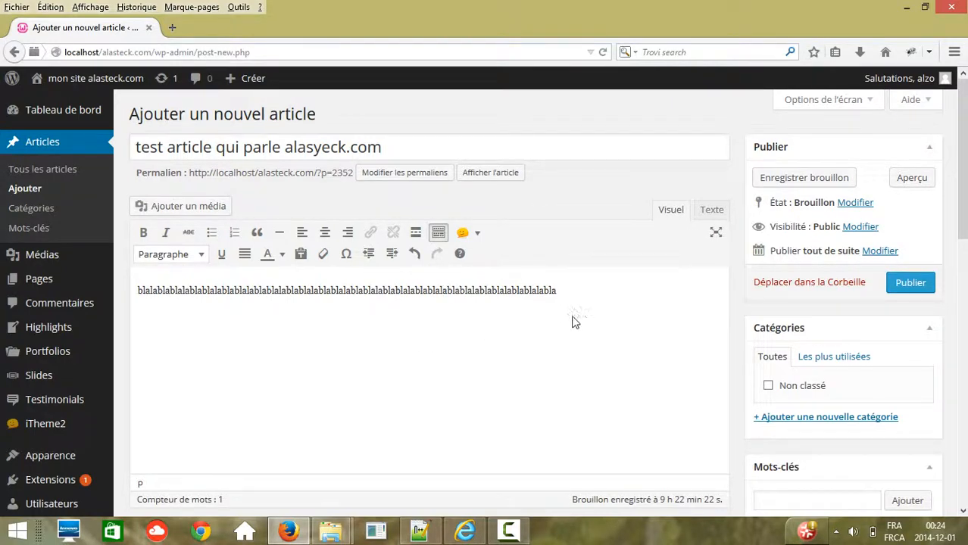
Switch the article body to its HTML source view and insert an empty line above the sample text.
left_click(712, 215)
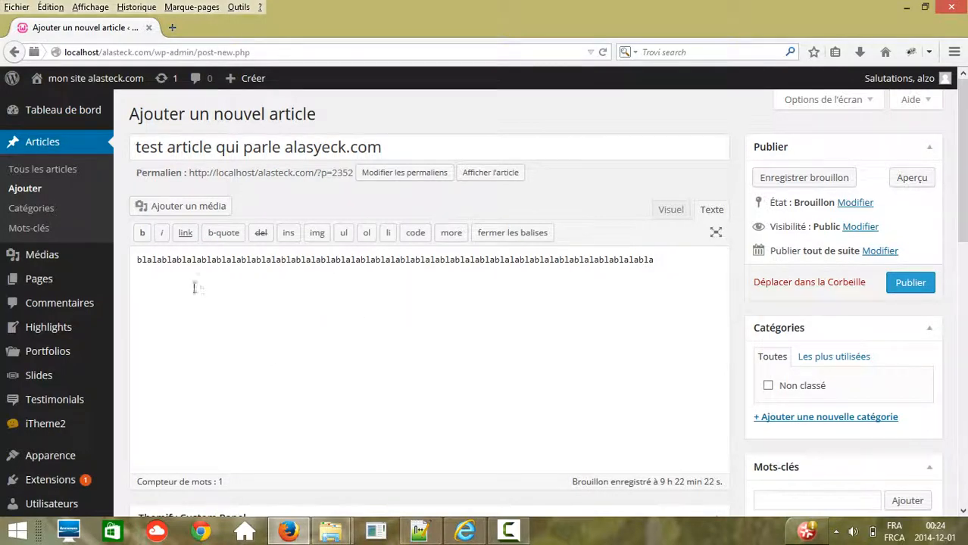
left_click(133, 262)
key("Return")
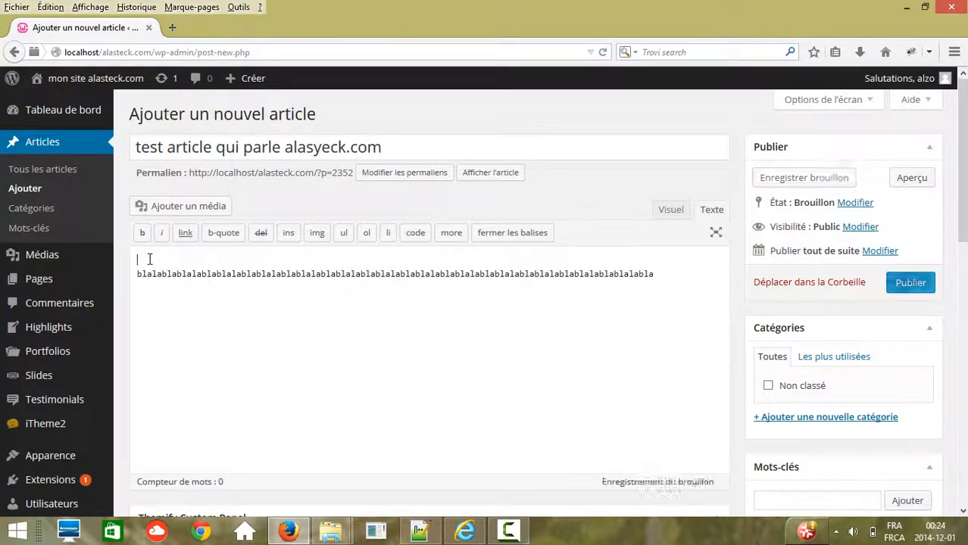
Add the level-one heading "<h1> alasteck.com </h1>" in the empty line above the sample text.
type("<")
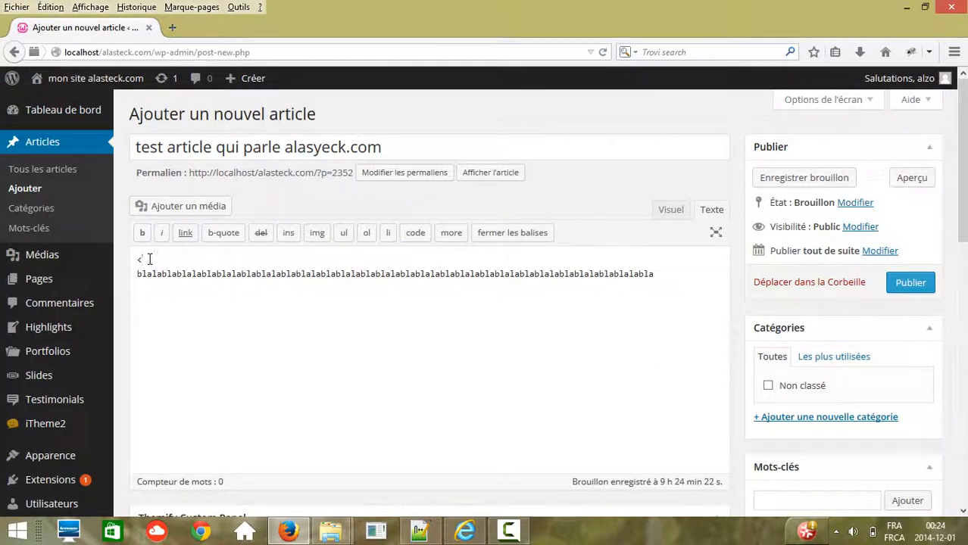
type("h")
type("1>")
type(" T")
type("i")
type("t")
key("BackSpace")
key("BackSpace")
key("BackSpace")
type("ala")
type("ste")
type("ck")
type("@")
type(".")
type("com")
type(" <>")
type("/")
type("h")
type("1")
left_click_drag(135, 260, 266, 259)
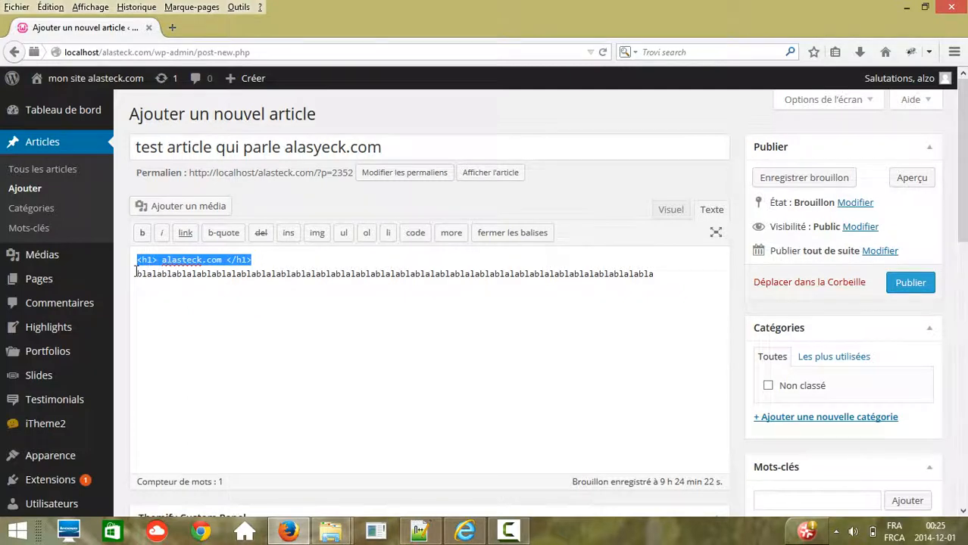
left_click_drag(137, 274, 672, 279)
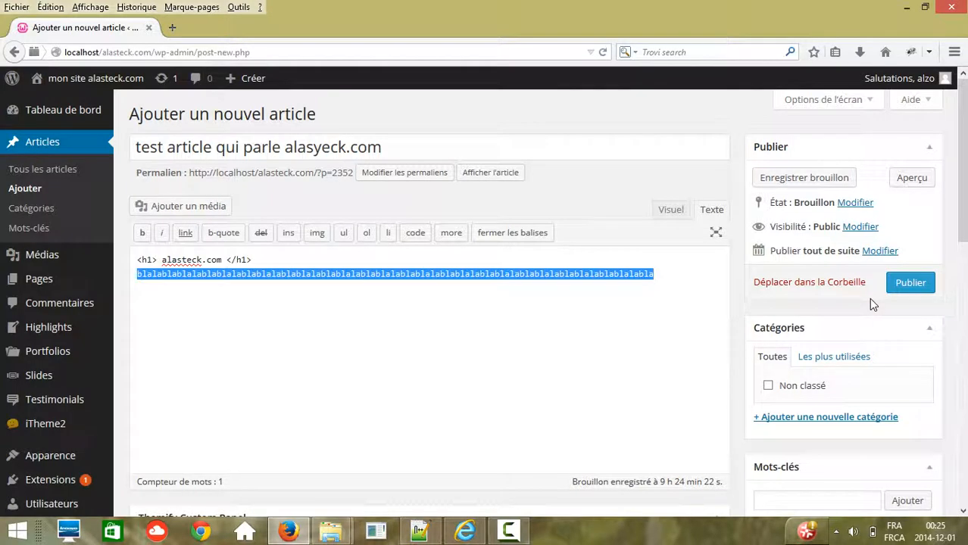
Publish the article and open the public home page of "mon site alasteck.com".
left_click(910, 282)
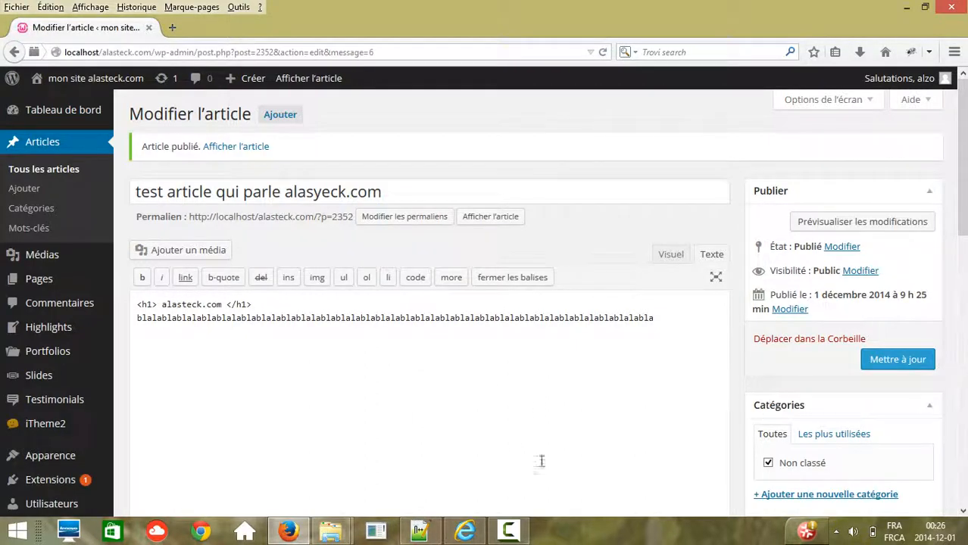
mouse_move(83, 292)
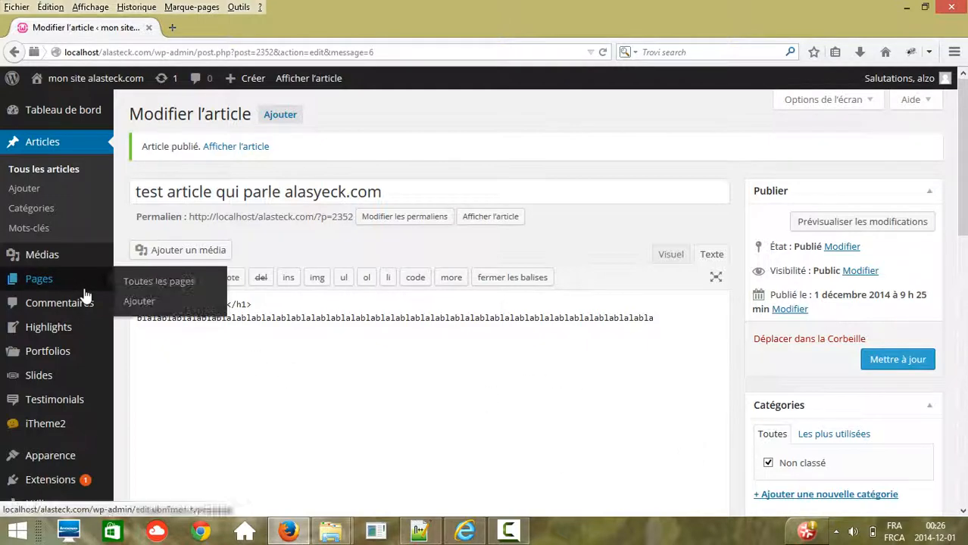
mouse_move(73, 84)
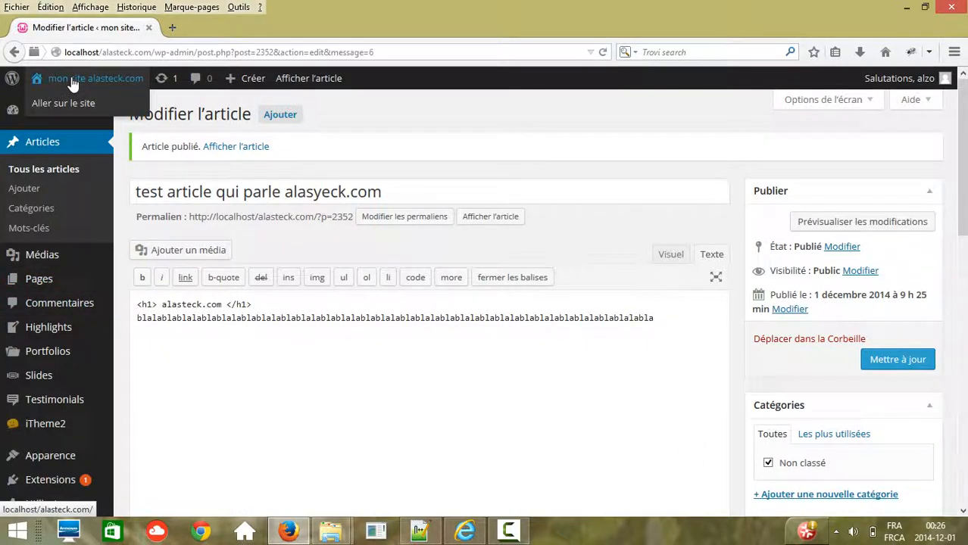
left_click(73, 82)
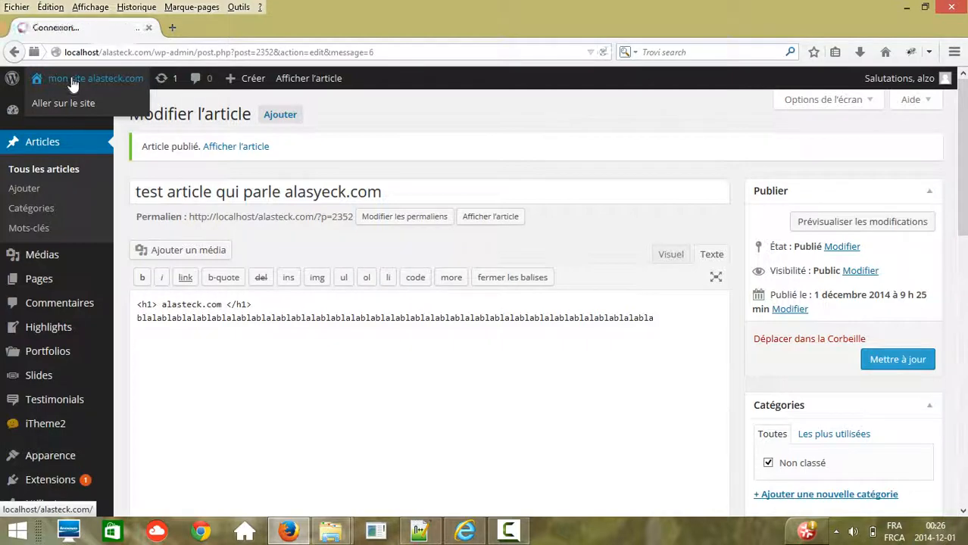